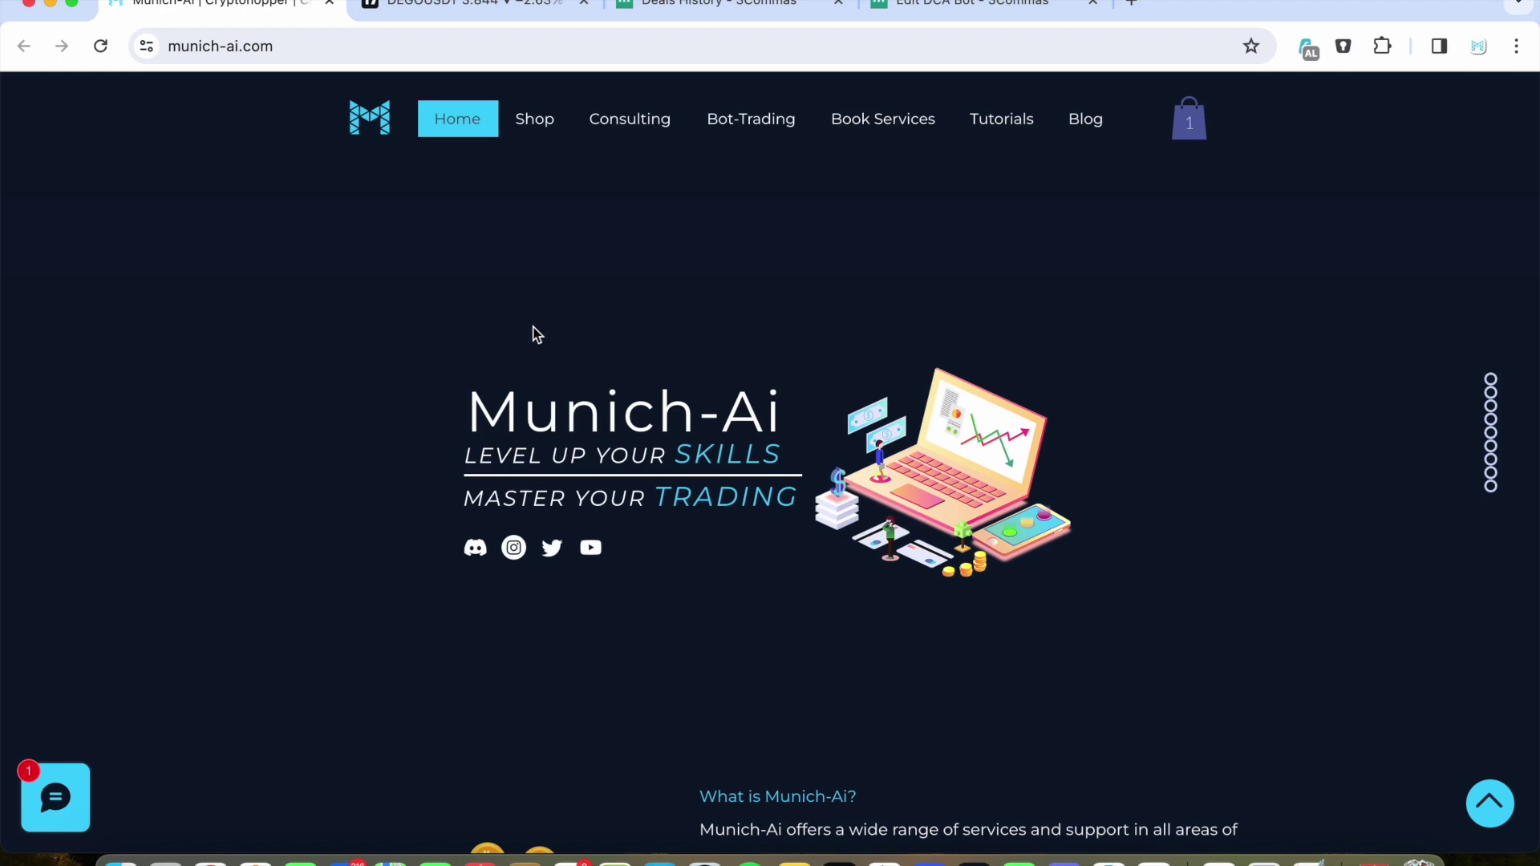
Step: Review the DEGO/USDT backtest deals on the TradingView chart, then bring up the 3Commas deals history
{"action": "left_click", "coordinate": [470, 9]}
{"action": "scroll", "coordinate": [505, 336], "scroll_direction": "down", "scroll_amount": 2}
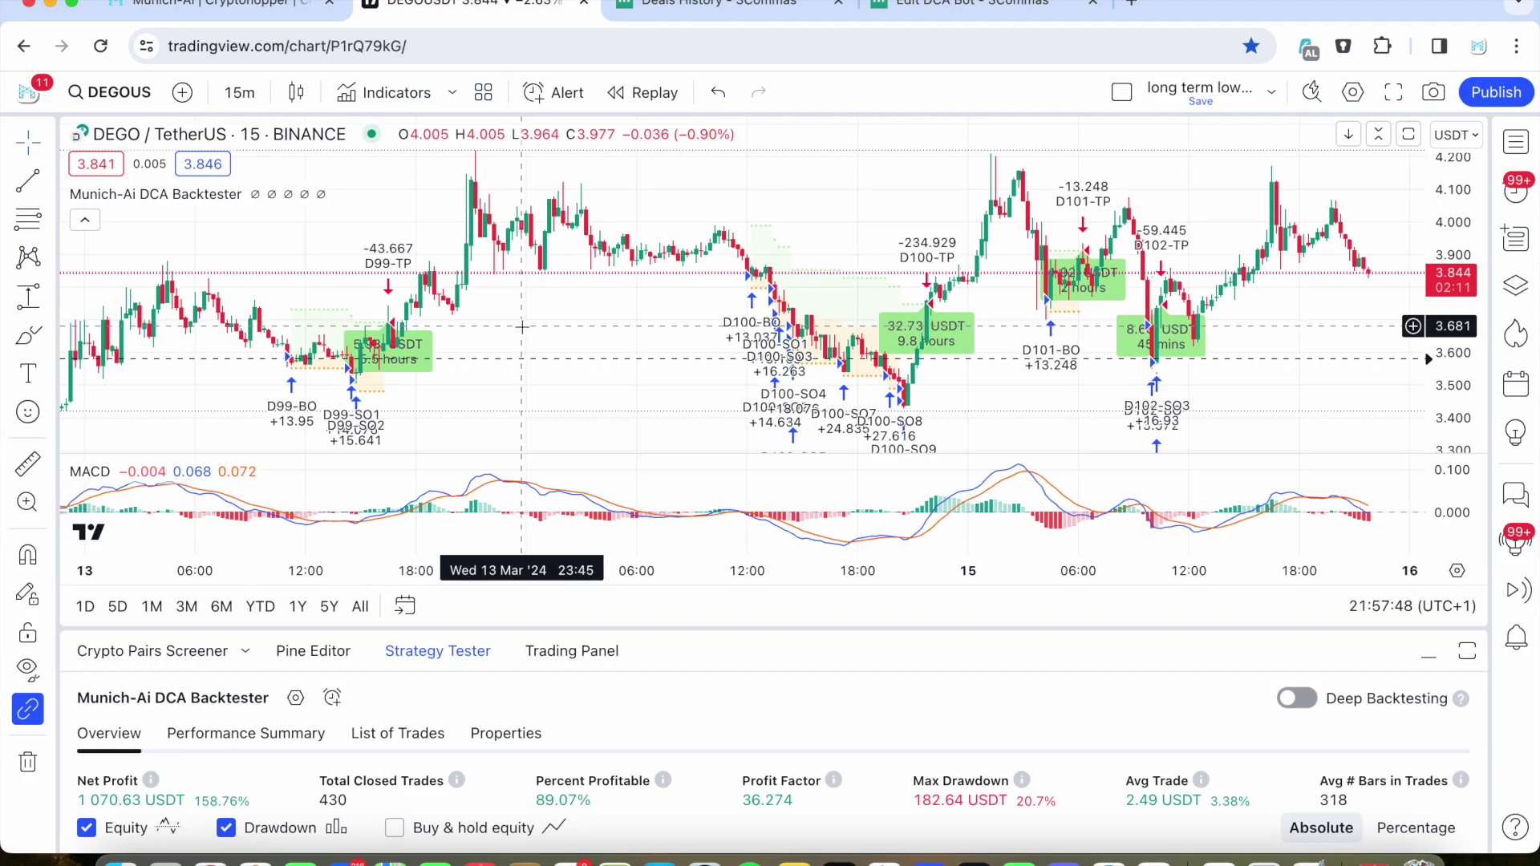
{"action": "scroll", "coordinate": [517, 337], "scroll_direction": "down", "scroll_amount": 3}
{"action": "scroll", "coordinate": [520, 335], "scroll_direction": "down", "scroll_amount": 3}
{"action": "scroll", "coordinate": [520, 335], "scroll_direction": "down", "scroll_amount": 3}
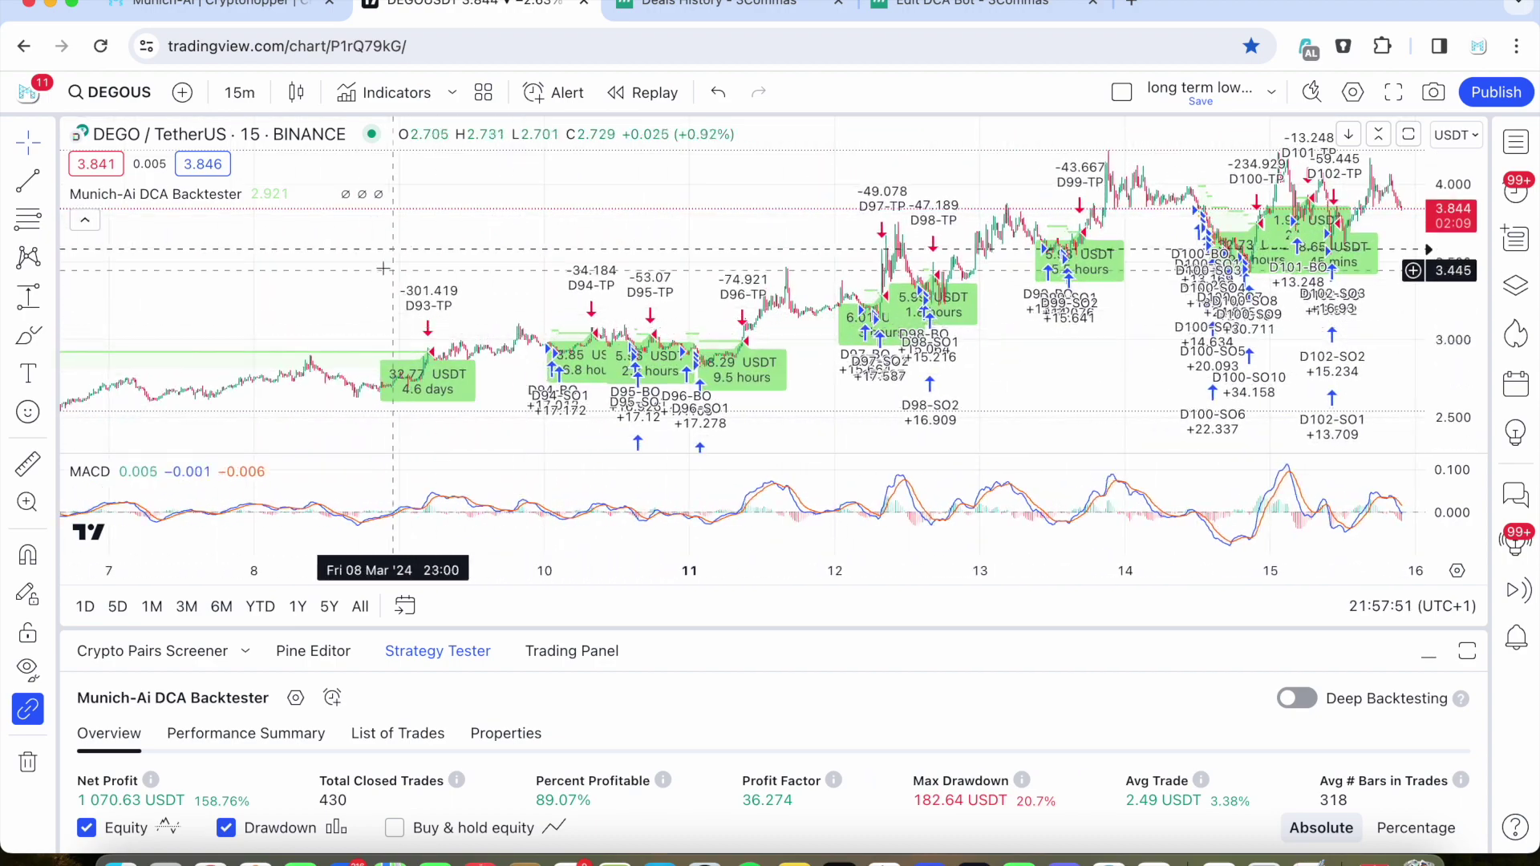
{"action": "scroll", "coordinate": [355, 289], "scroll_direction": "left", "scroll_amount": 1}
{"action": "scroll", "coordinate": [354, 288], "scroll_direction": "left", "scroll_amount": 5}
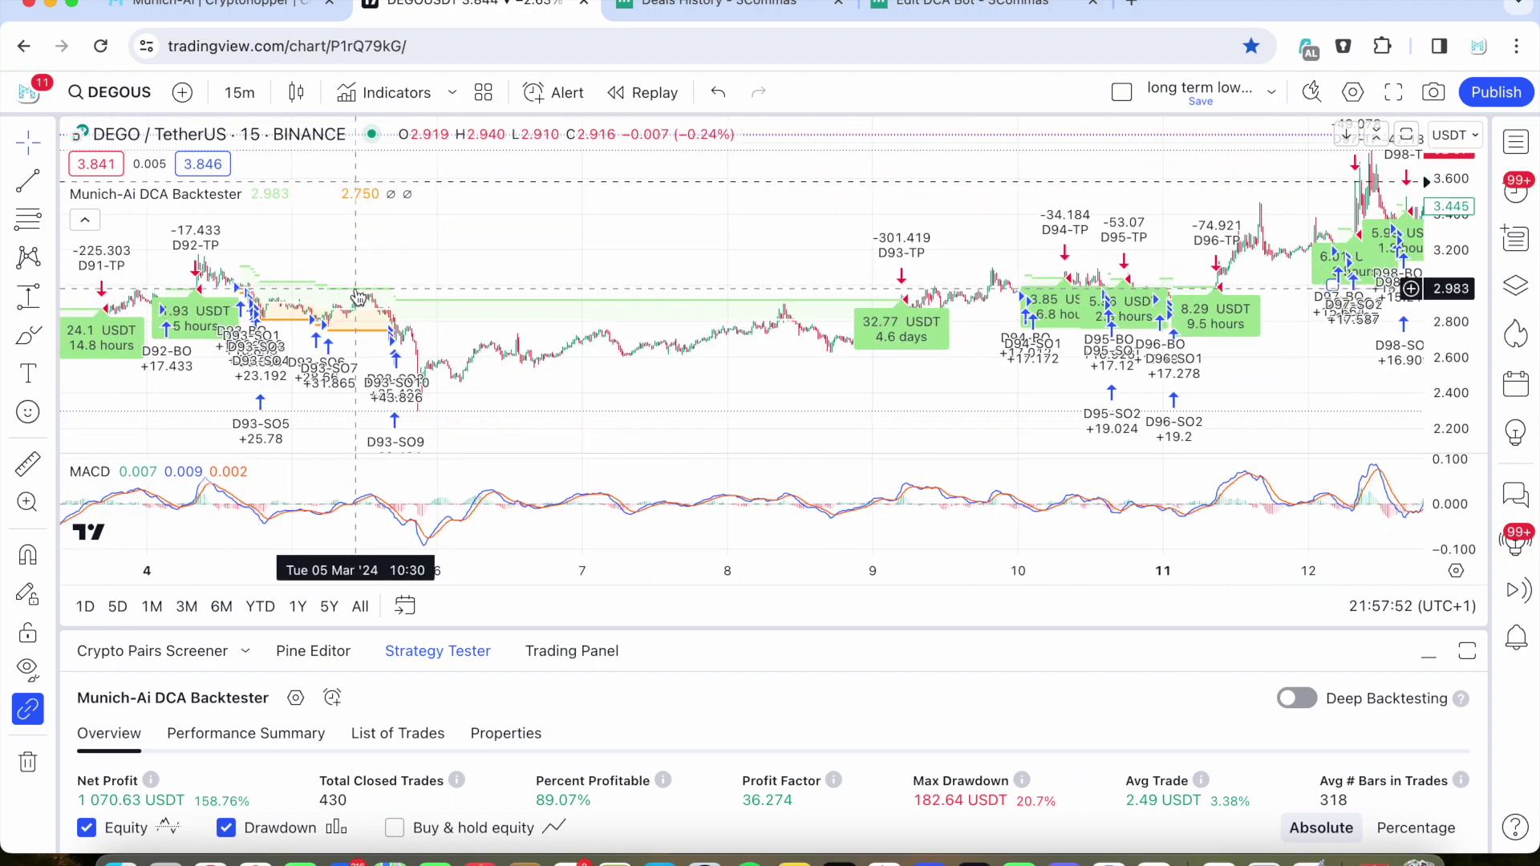
{"action": "scroll", "coordinate": [356, 293], "scroll_direction": "left", "scroll_amount": 5}
{"action": "scroll", "coordinate": [358, 297], "scroll_direction": "left", "scroll_amount": 3}
{"action": "scroll", "coordinate": [357, 297], "scroll_direction": "left", "scroll_amount": 5}
{"action": "scroll", "coordinate": [355, 289], "scroll_direction": "left", "scroll_amount": 1}
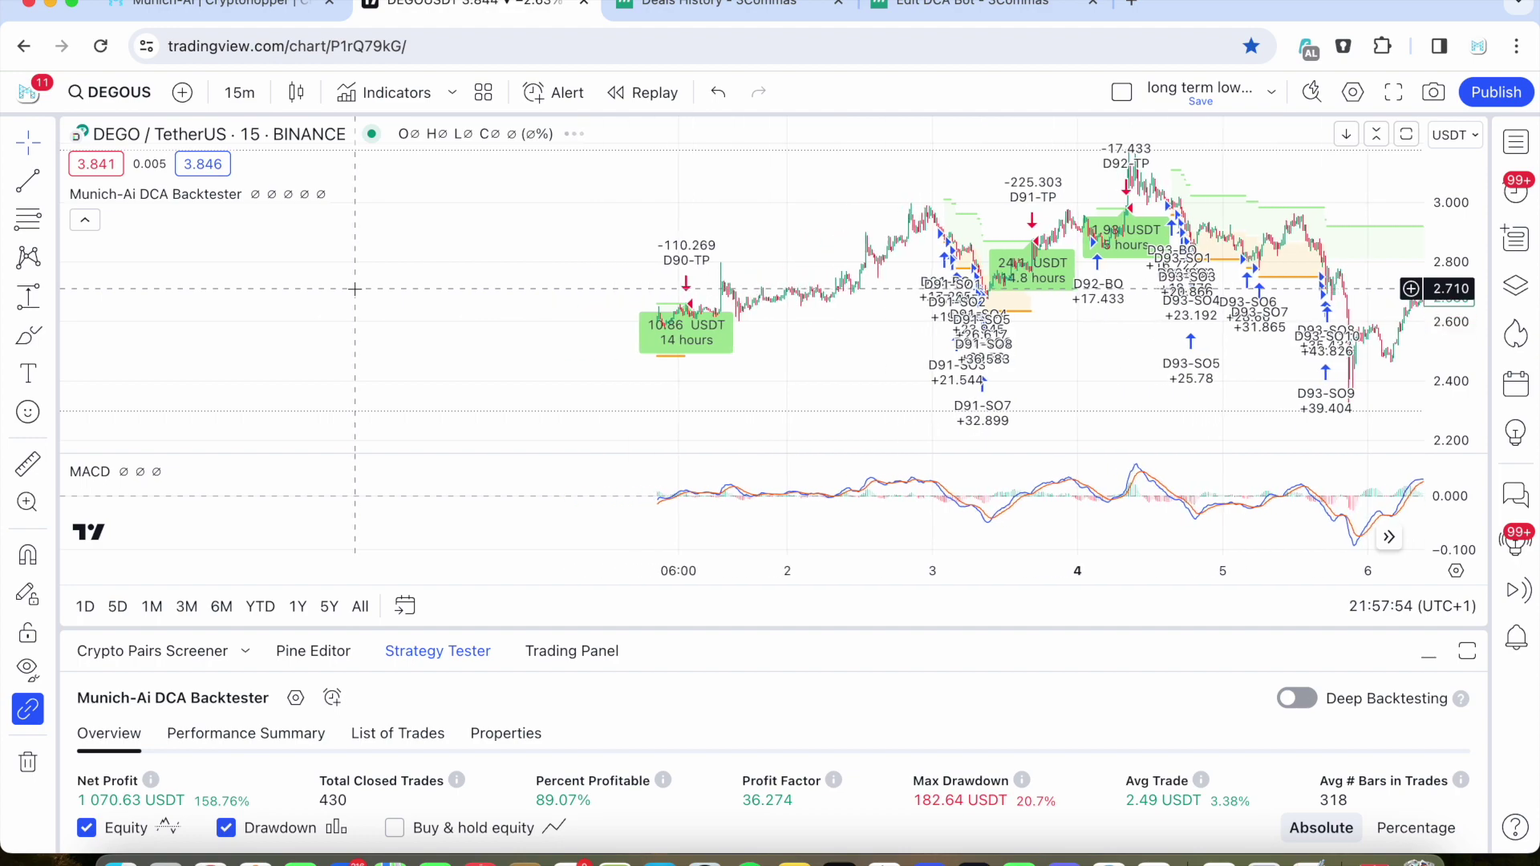
{"action": "scroll", "coordinate": [356, 289], "scroll_direction": "right", "scroll_amount": 5}
{"action": "scroll", "coordinate": [357, 297], "scroll_direction": "right", "scroll_amount": 5}
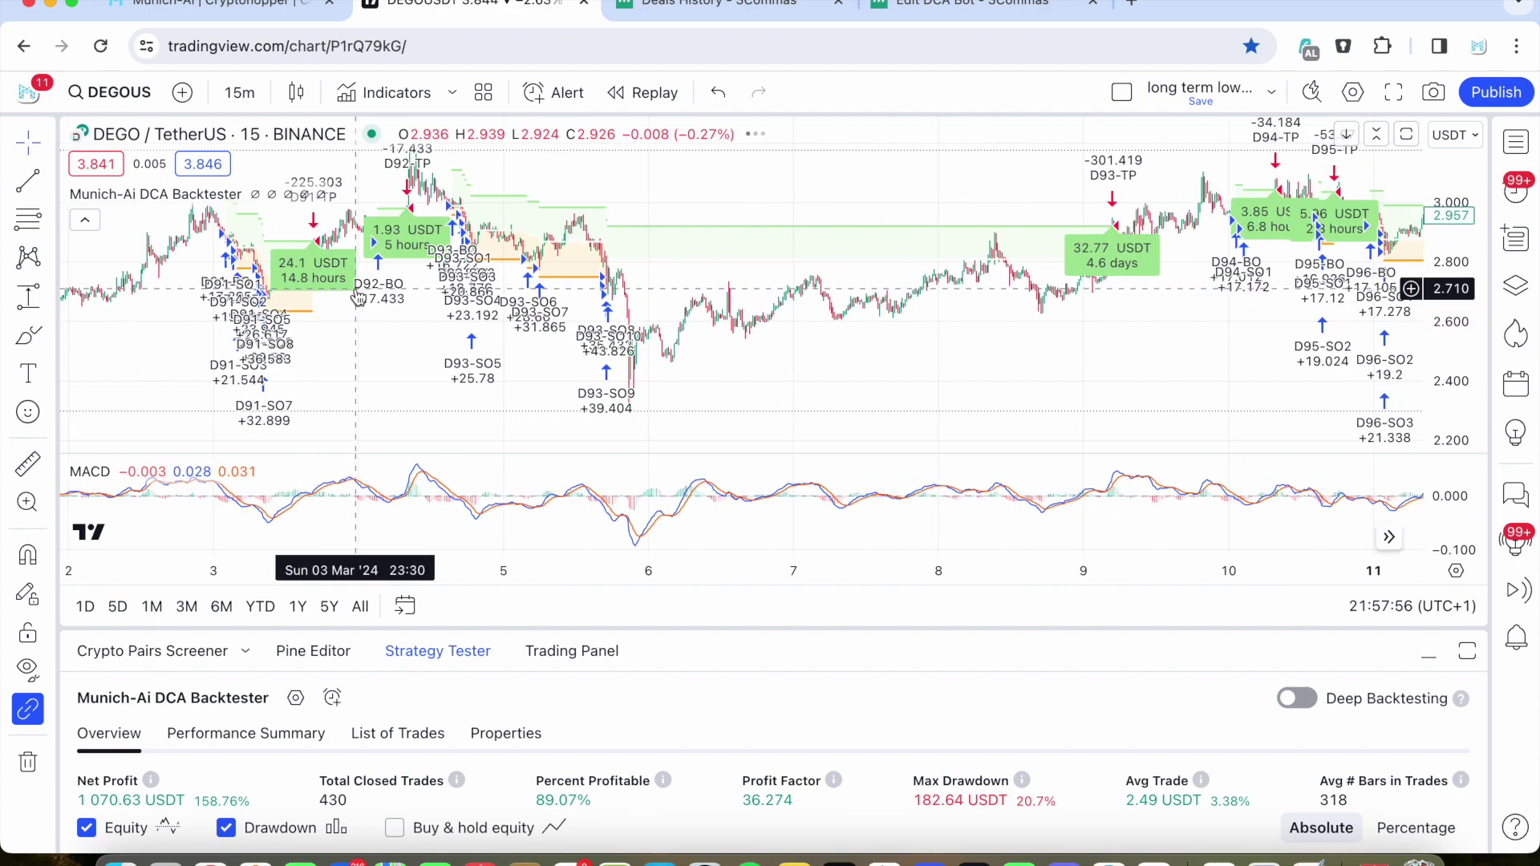
{"action": "scroll", "coordinate": [808, 241], "scroll_direction": "up", "scroll_amount": 3}
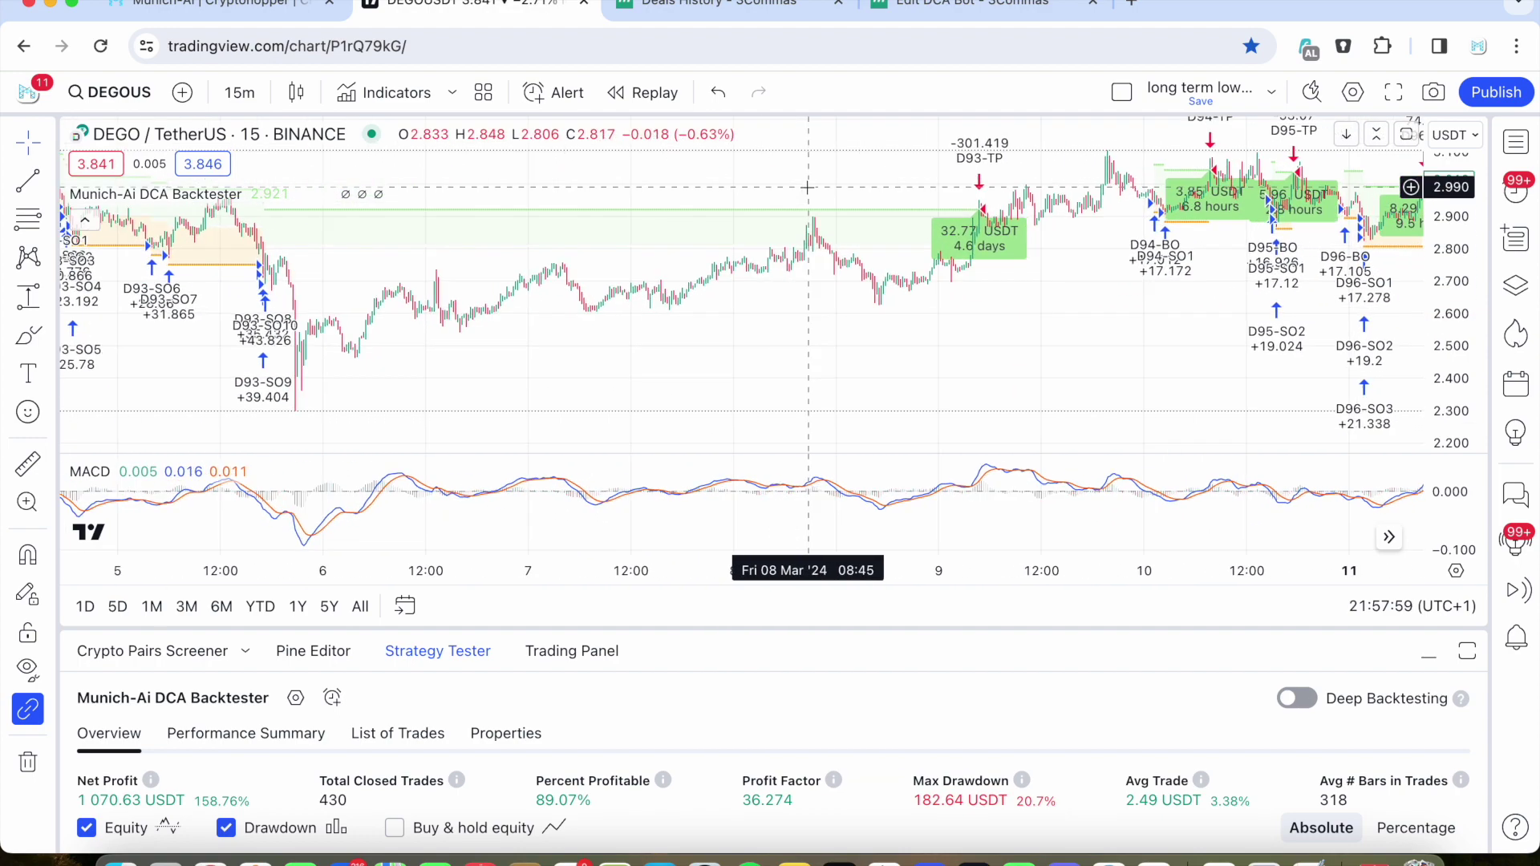
{"action": "scroll", "coordinate": [783, 205], "scroll_direction": "right", "scroll_amount": 5}
{"action": "scroll", "coordinate": [809, 187], "scroll_direction": "right", "scroll_amount": 5}
{"action": "scroll", "coordinate": [809, 186], "scroll_direction": "right", "scroll_amount": 1}
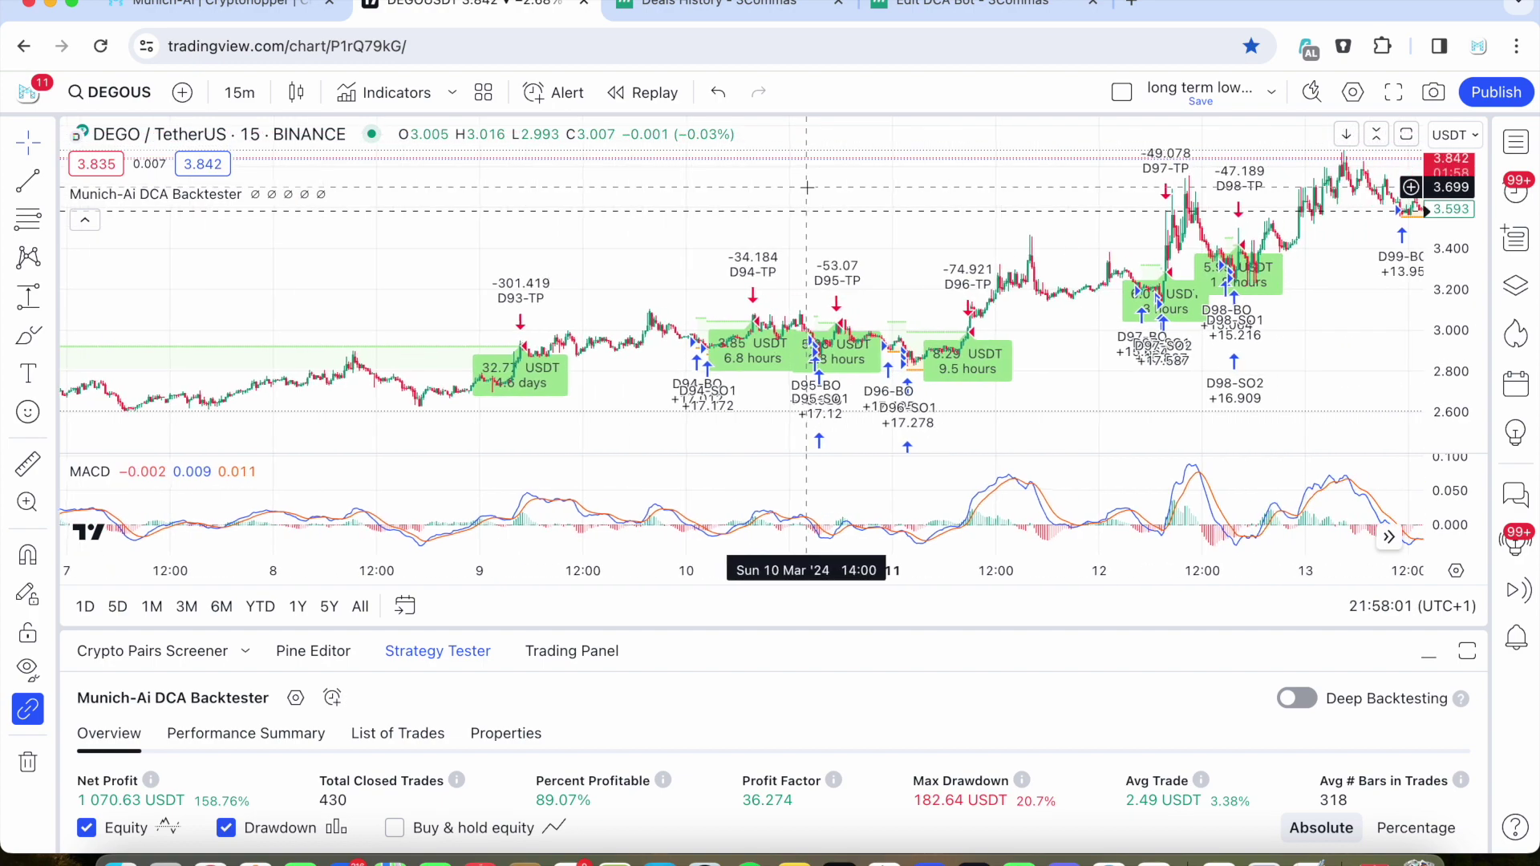
{"action": "scroll", "coordinate": [810, 187], "scroll_direction": "up", "scroll_amount": 3}
{"action": "scroll", "coordinate": [809, 186], "scroll_direction": "right", "scroll_amount": 2}
{"action": "scroll", "coordinate": [808, 186], "scroll_direction": "right", "scroll_amount": 2}
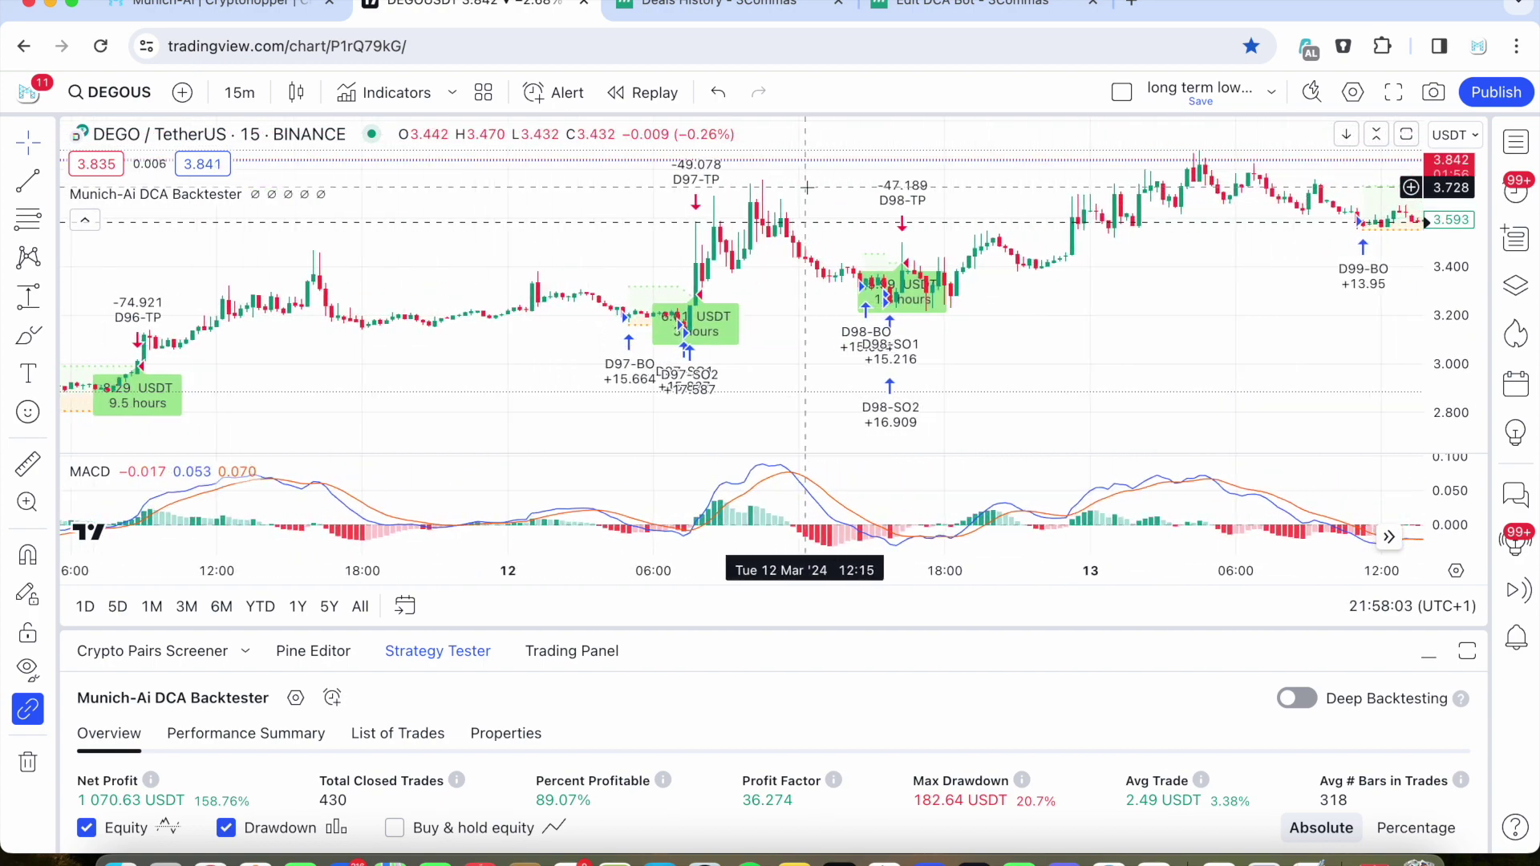
{"action": "scroll", "coordinate": [808, 186], "scroll_direction": "right", "scroll_amount": 2}
{"action": "scroll", "coordinate": [809, 187], "scroll_direction": "right", "scroll_amount": 2}
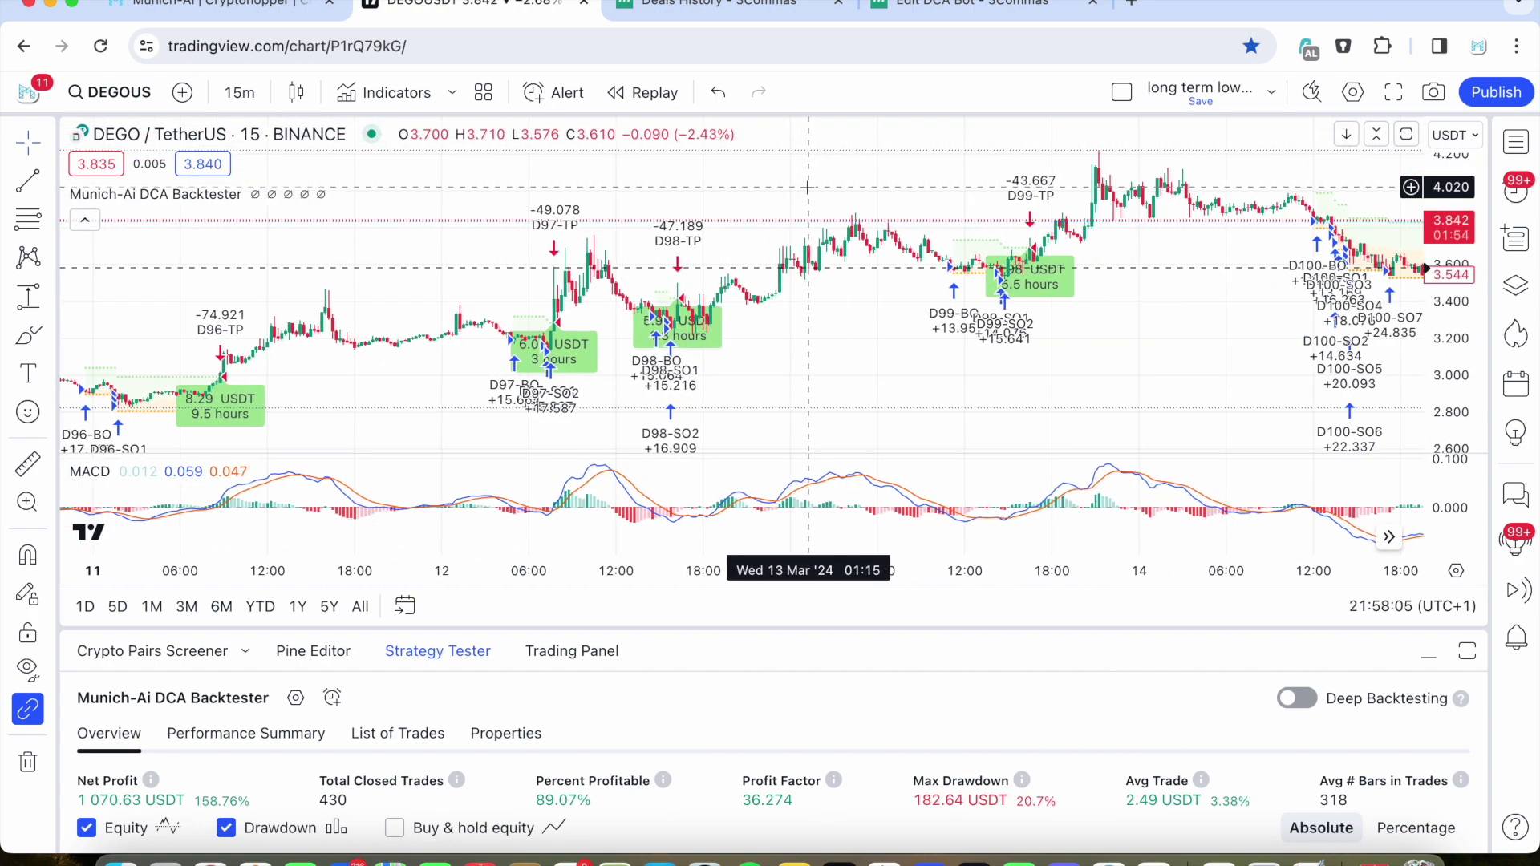
{"action": "scroll", "coordinate": [591, 263], "scroll_direction": "right", "scroll_amount": 2}
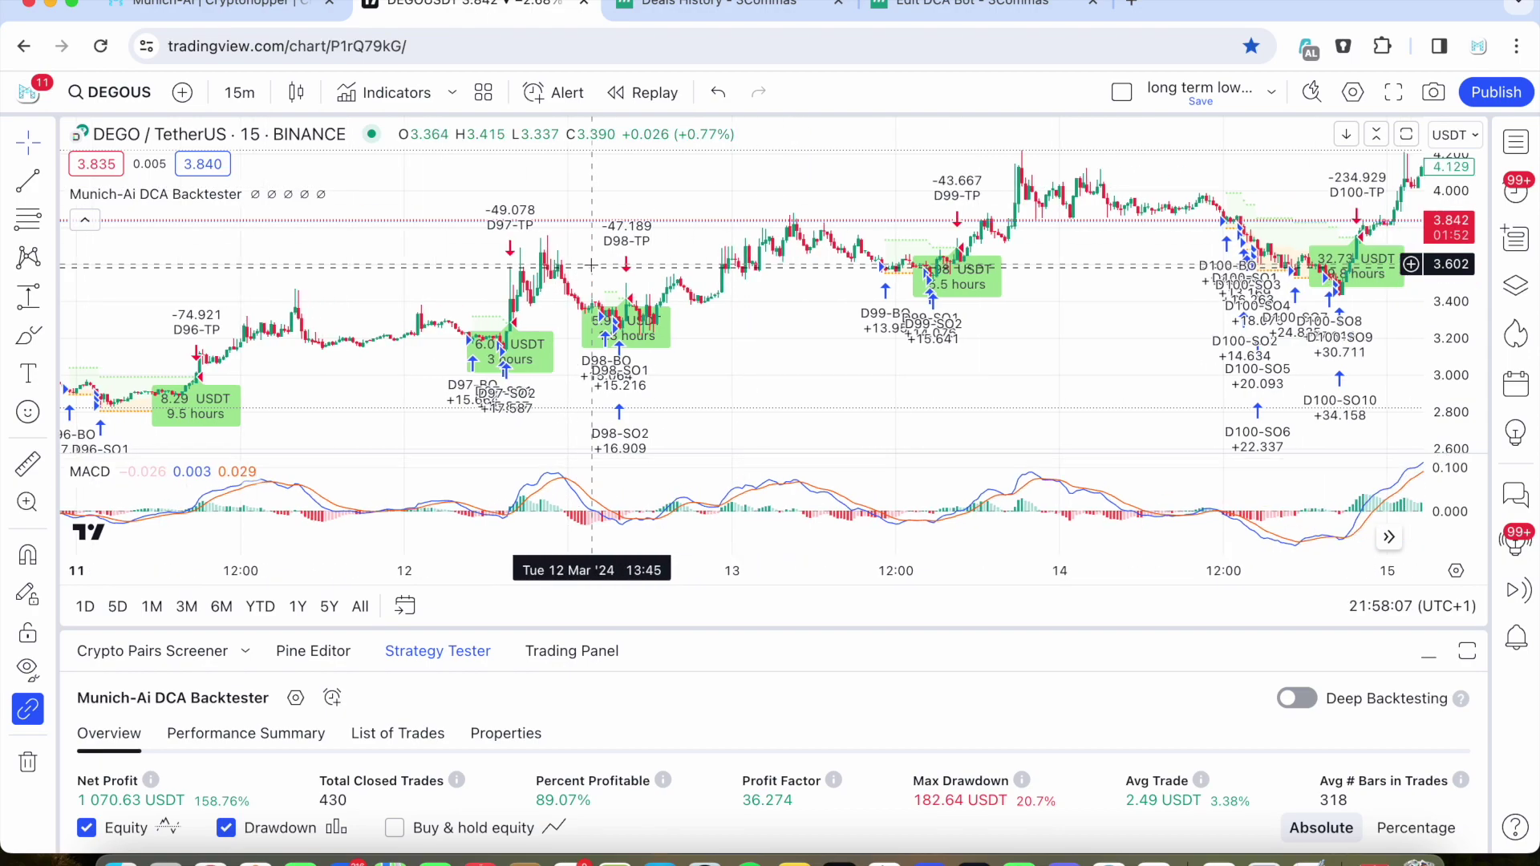
{"action": "scroll", "coordinate": [591, 262], "scroll_direction": "right", "scroll_amount": 2}
{"action": "scroll", "coordinate": [591, 263], "scroll_direction": "right", "scroll_amount": 2}
{"action": "scroll", "coordinate": [591, 262], "scroll_direction": "right", "scroll_amount": 2}
{"action": "scroll", "coordinate": [590, 263], "scroll_direction": "up", "scroll_amount": 3}
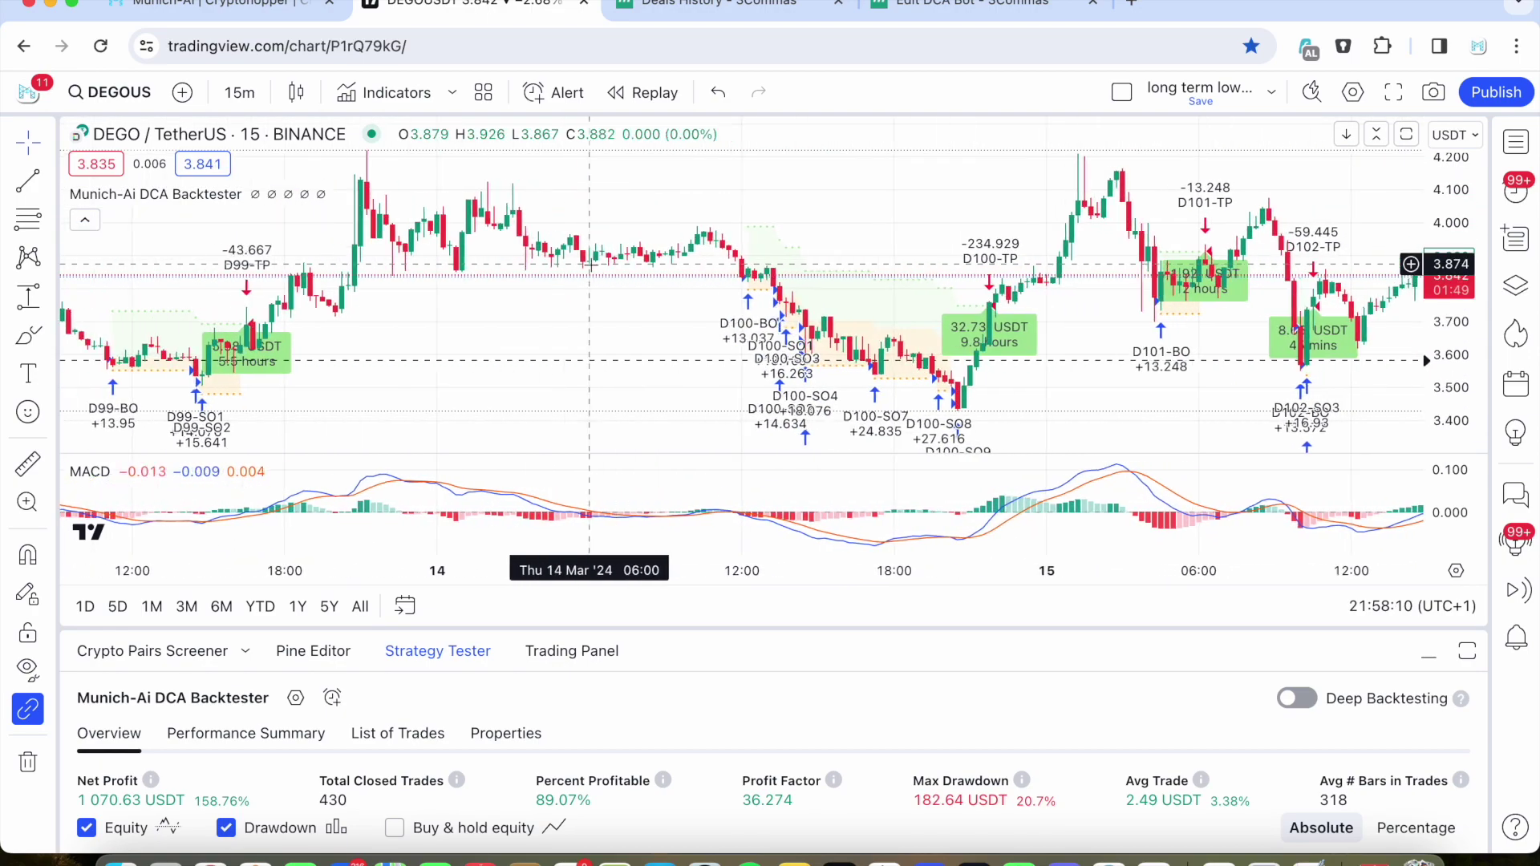
{"action": "scroll", "coordinate": [590, 262], "scroll_direction": "right", "scroll_amount": 2}
{"action": "scroll", "coordinate": [590, 264], "scroll_direction": "right", "scroll_amount": 2}
{"action": "scroll", "coordinate": [592, 262], "scroll_direction": "right", "scroll_amount": 1}
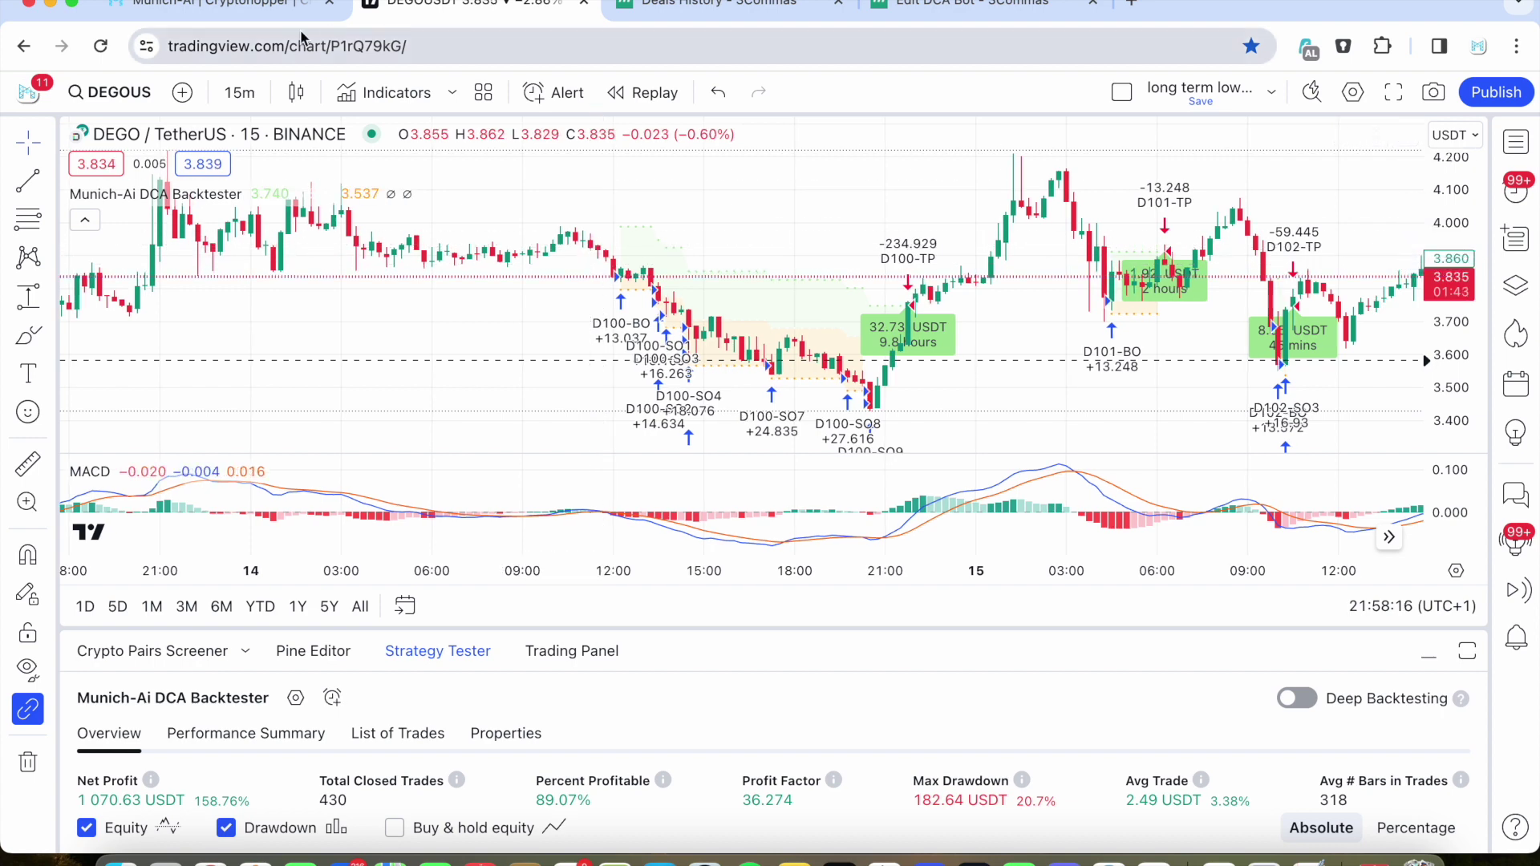
{"action": "left_click", "coordinate": [691, 6]}
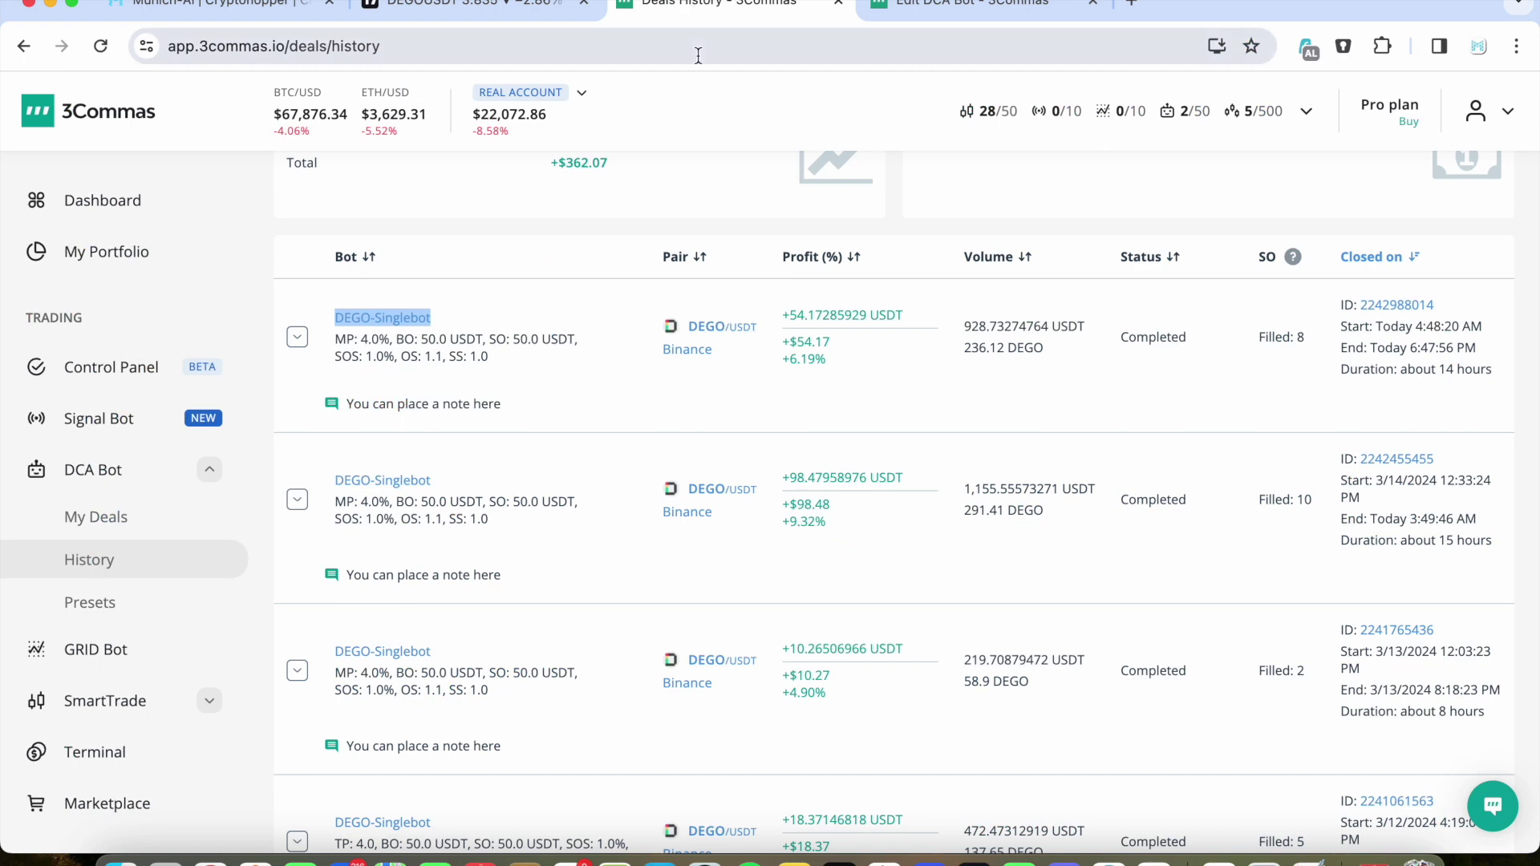
{"action": "left_click", "coordinate": [642, 401]}
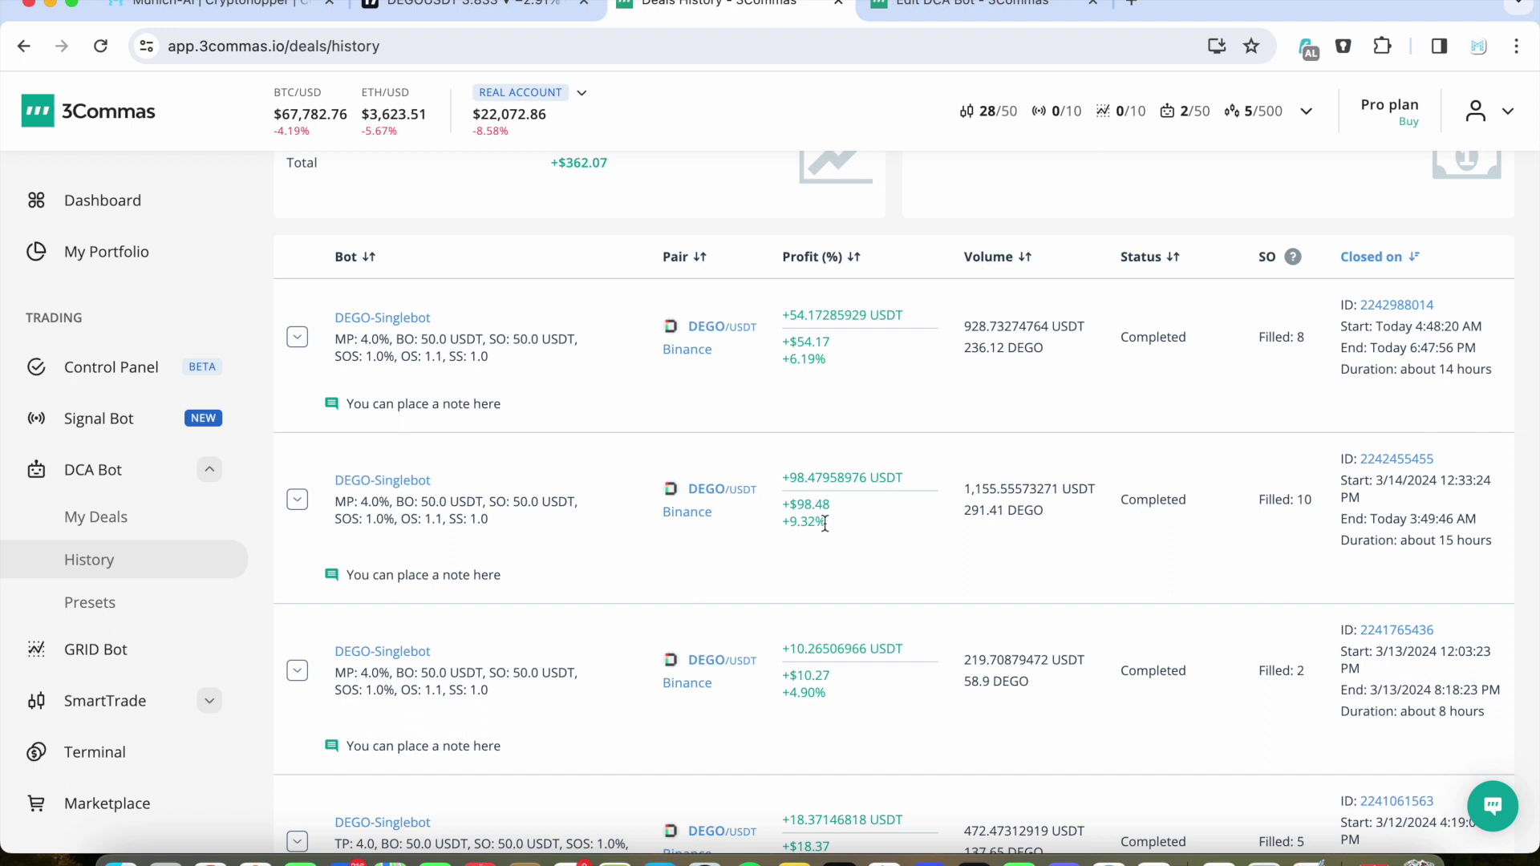
{"action": "left_click_drag", "start_coordinate": [827, 524], "coordinate": [782, 522]}
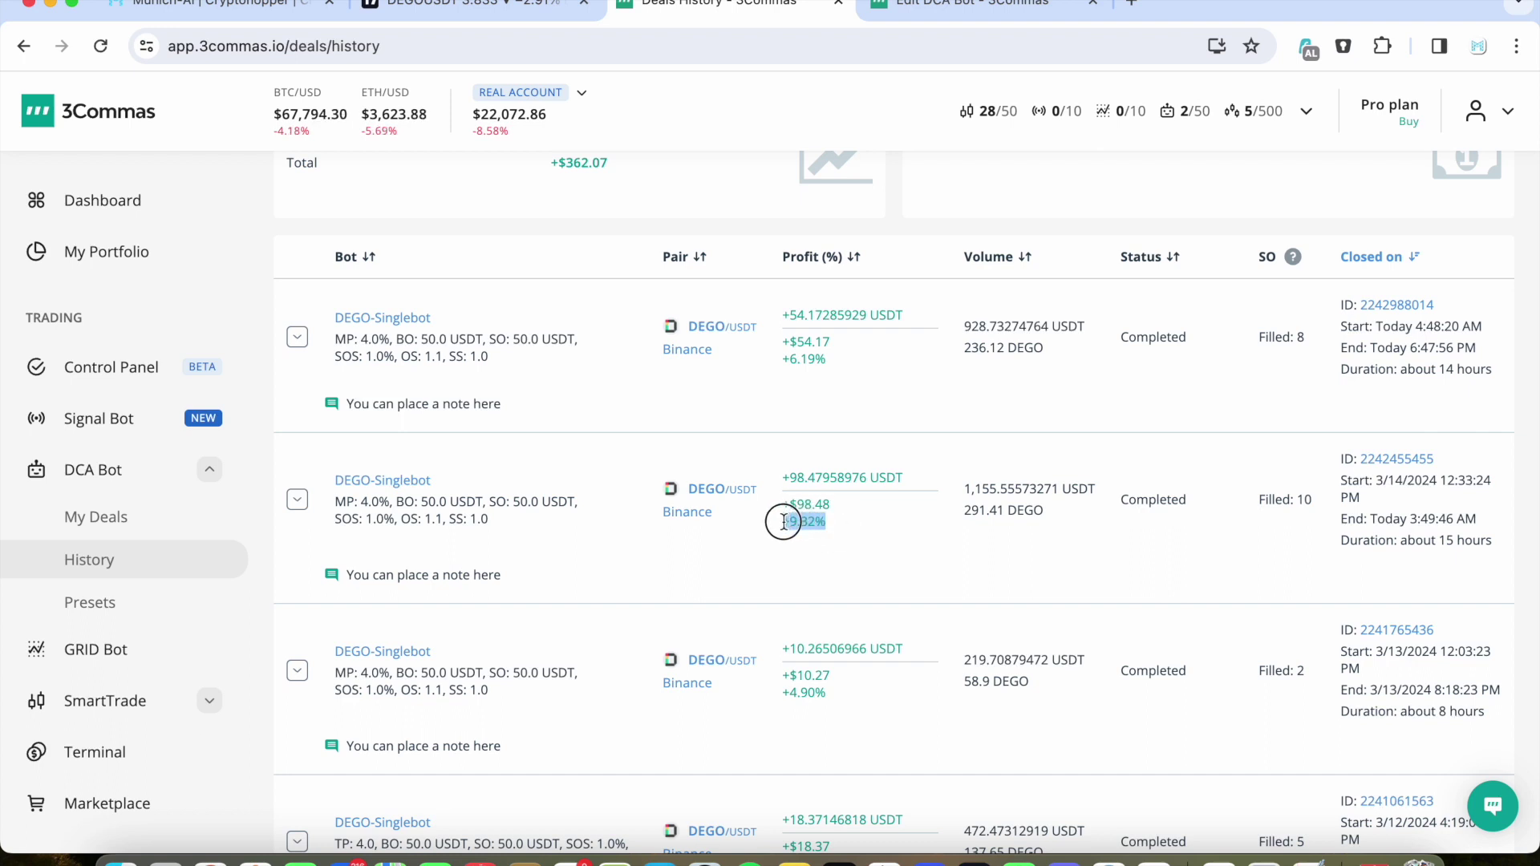
{"action": "left_click_drag", "start_coordinate": [828, 358], "coordinate": [778, 359]}
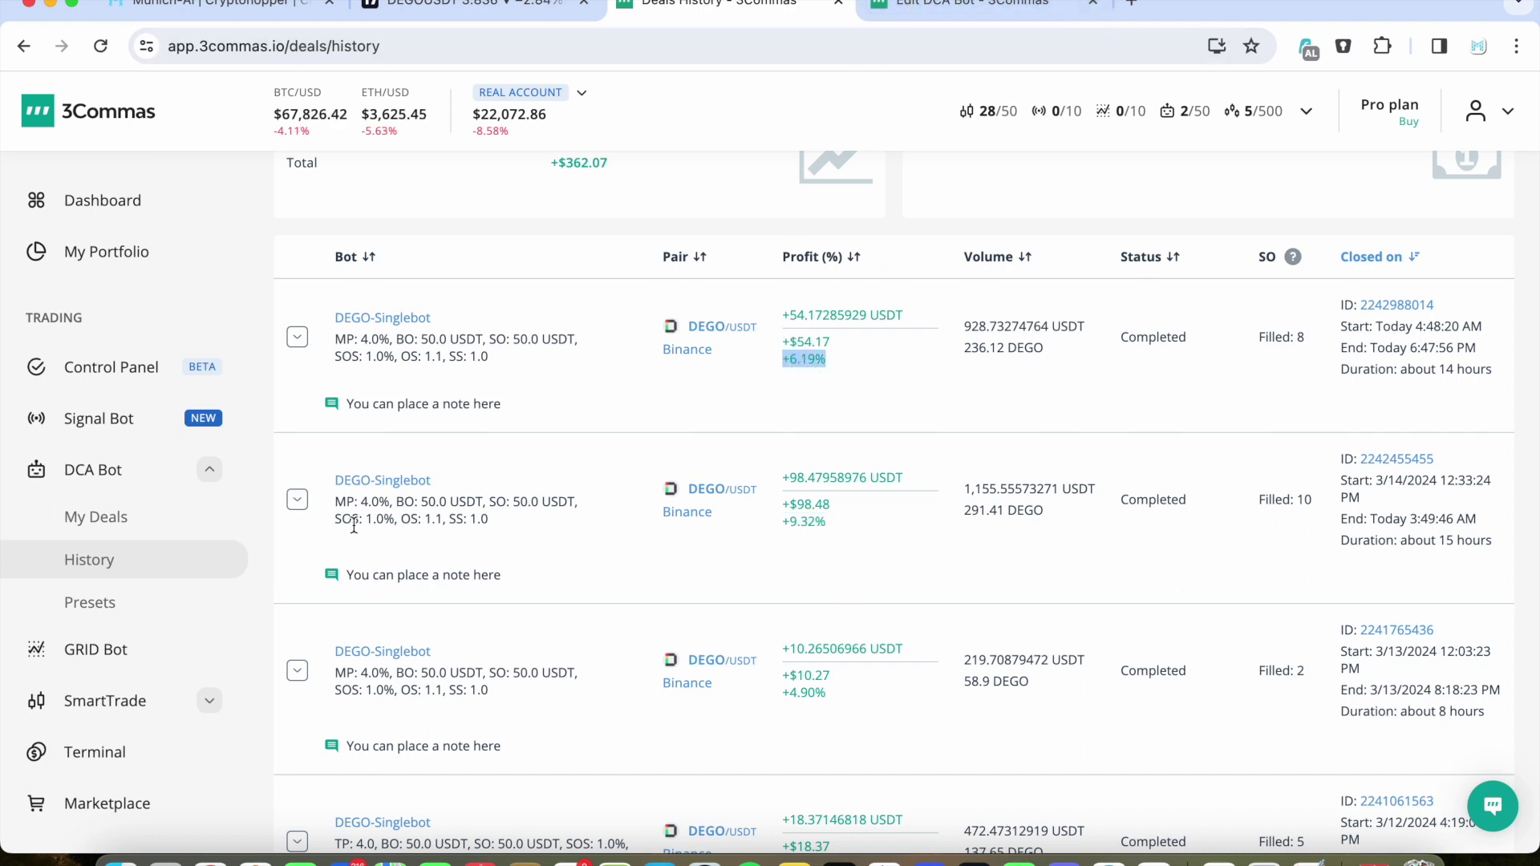
{"action": "left_click_drag", "start_coordinate": [362, 501], "coordinate": [387, 503]}
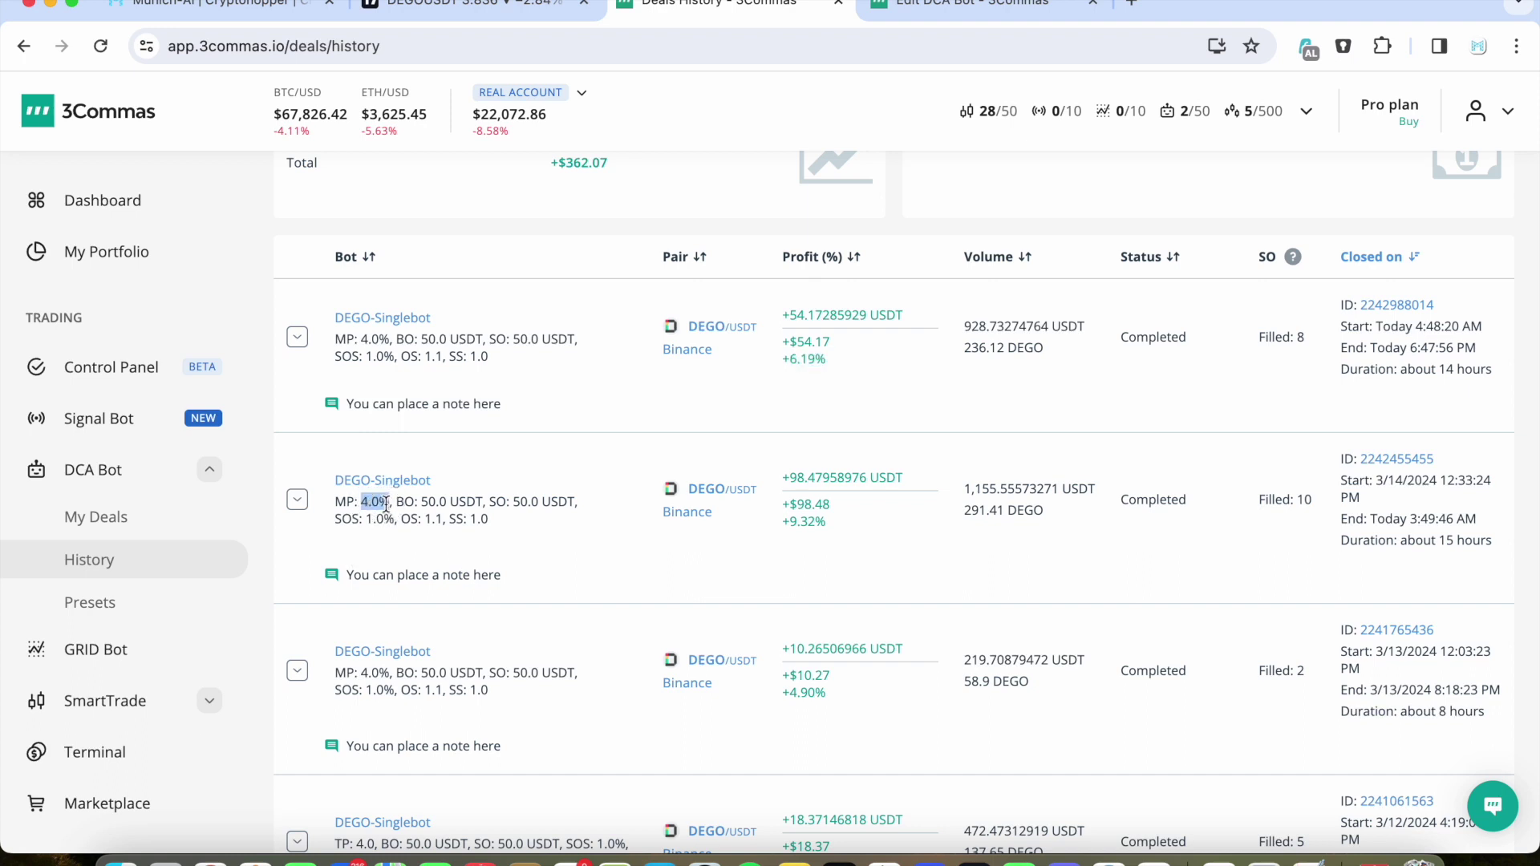
{"action": "scroll", "coordinate": [345, 689], "scroll_direction": "down", "scroll_amount": 2}
{"action": "left_click", "coordinate": [375, 732]}
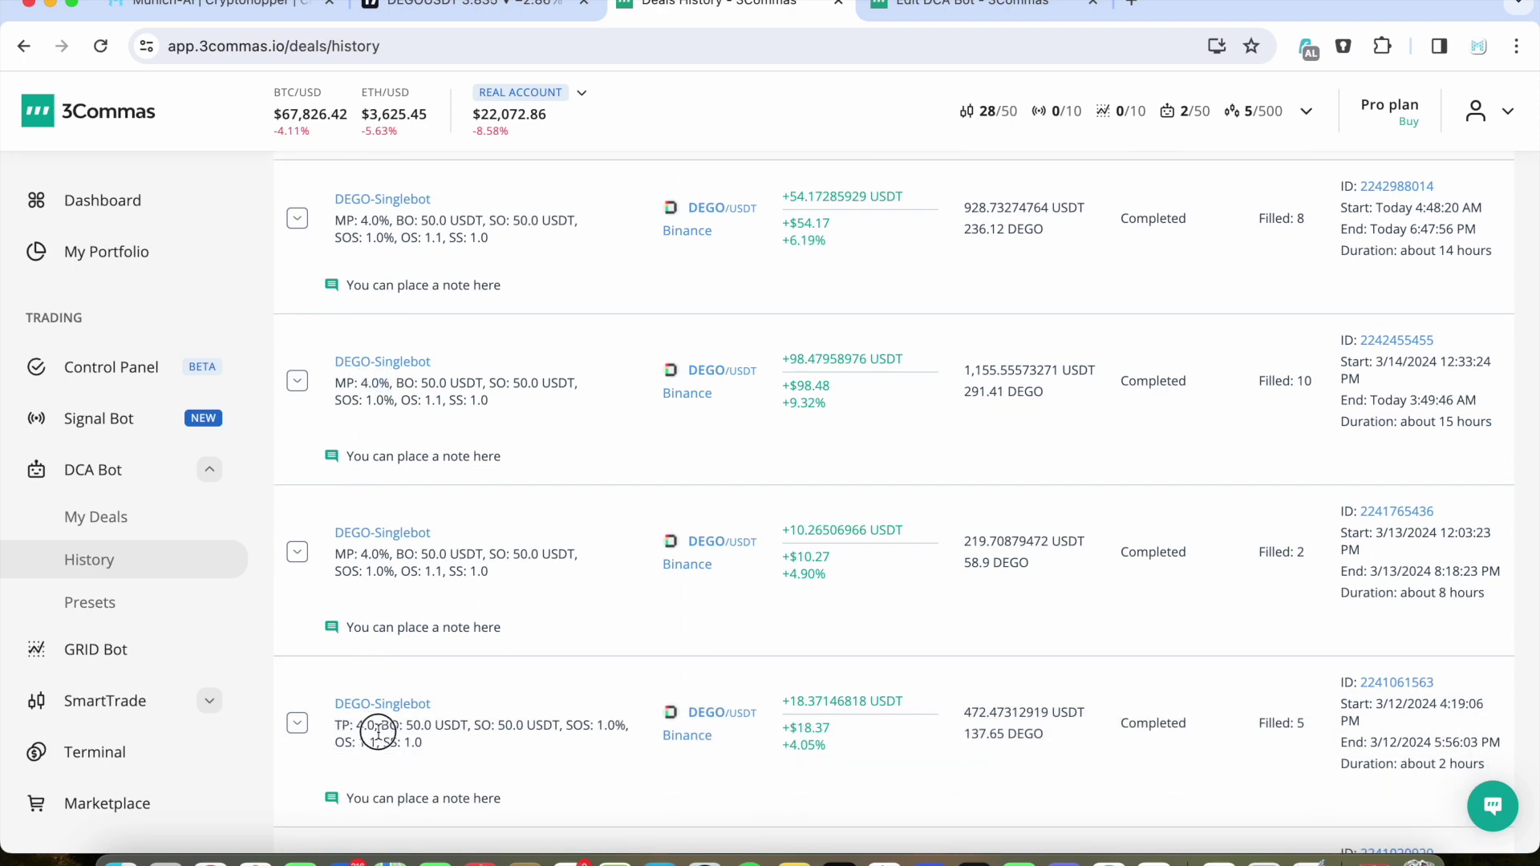
{"action": "left_click_drag", "start_coordinate": [337, 553], "coordinate": [381, 556]}
{"action": "left_click_drag", "start_coordinate": [336, 726], "coordinate": [375, 725]}
{"action": "left_click_drag", "start_coordinate": [335, 554], "coordinate": [381, 556]}
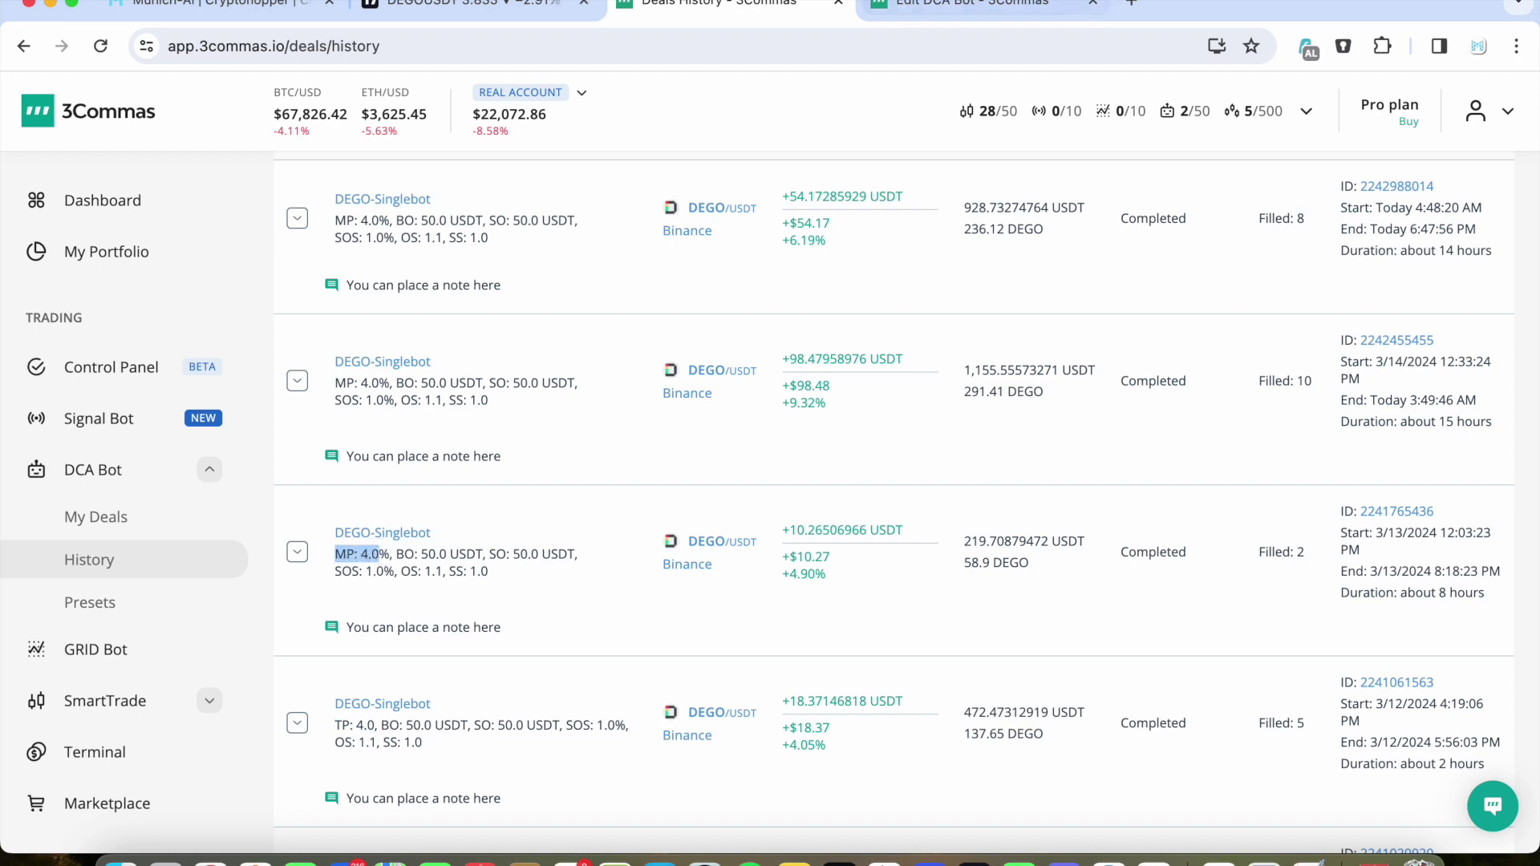
{"action": "left_click", "coordinate": [933, 4]}
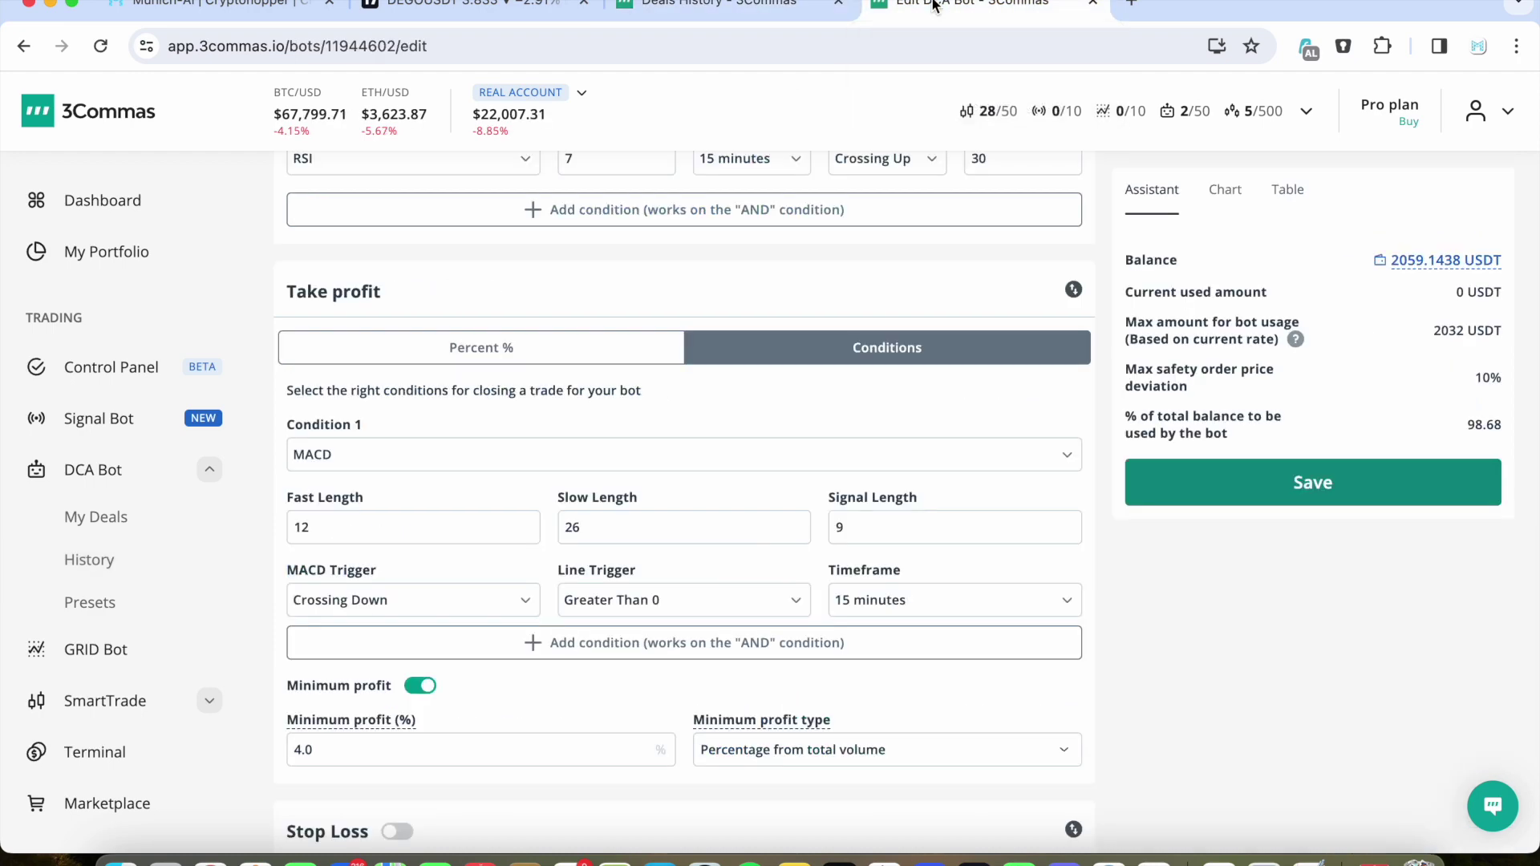
{"action": "scroll", "coordinate": [797, 154], "scroll_direction": "up", "scroll_amount": 5}
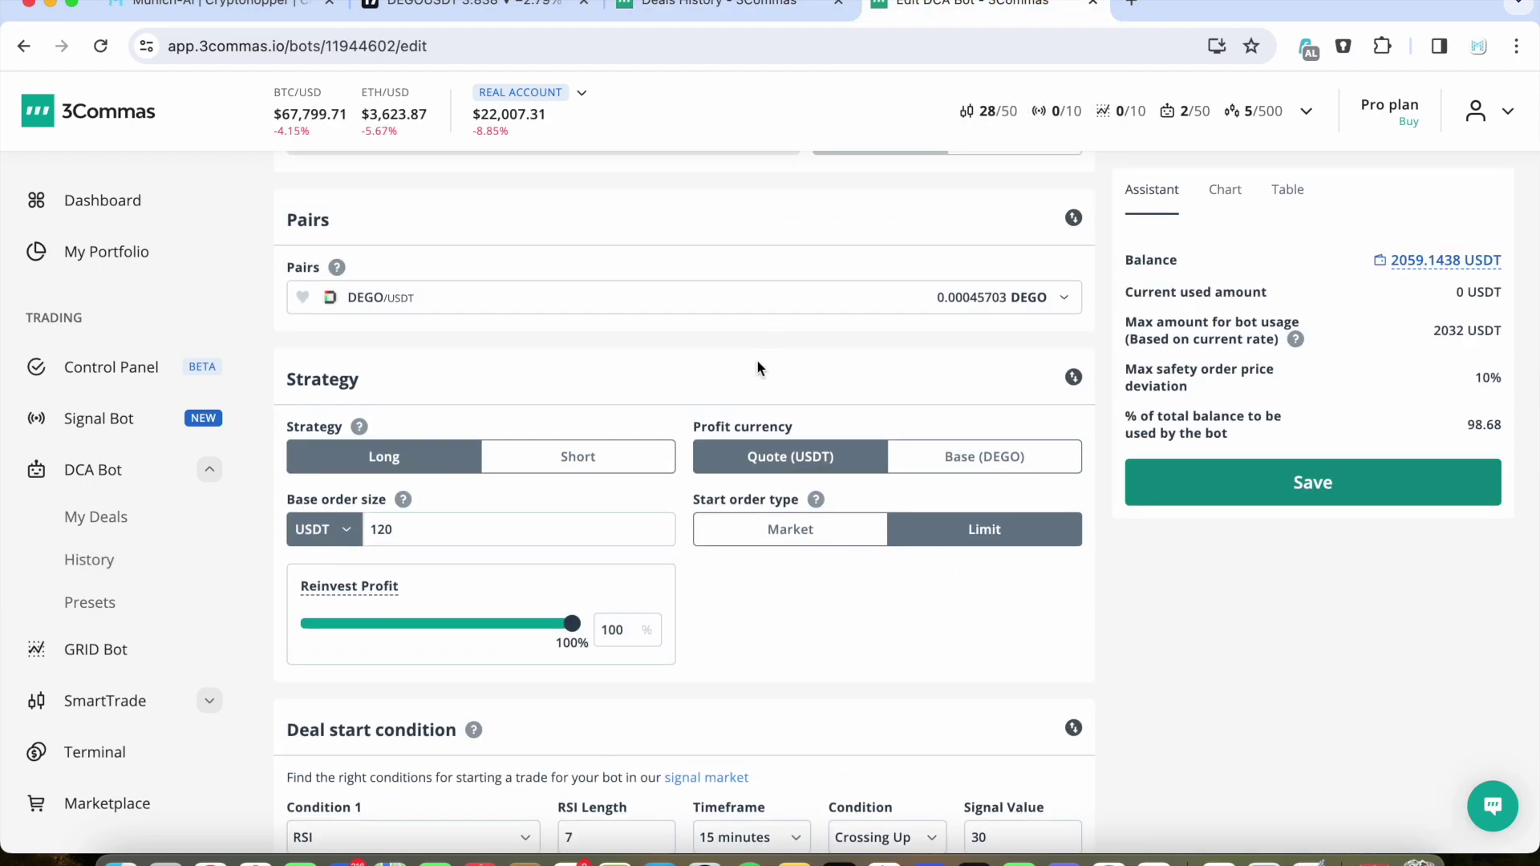
{"action": "scroll", "coordinate": [757, 365], "scroll_direction": "down", "scroll_amount": 2}
{"action": "scroll", "coordinate": [756, 368], "scroll_direction": "down", "scroll_amount": 3}
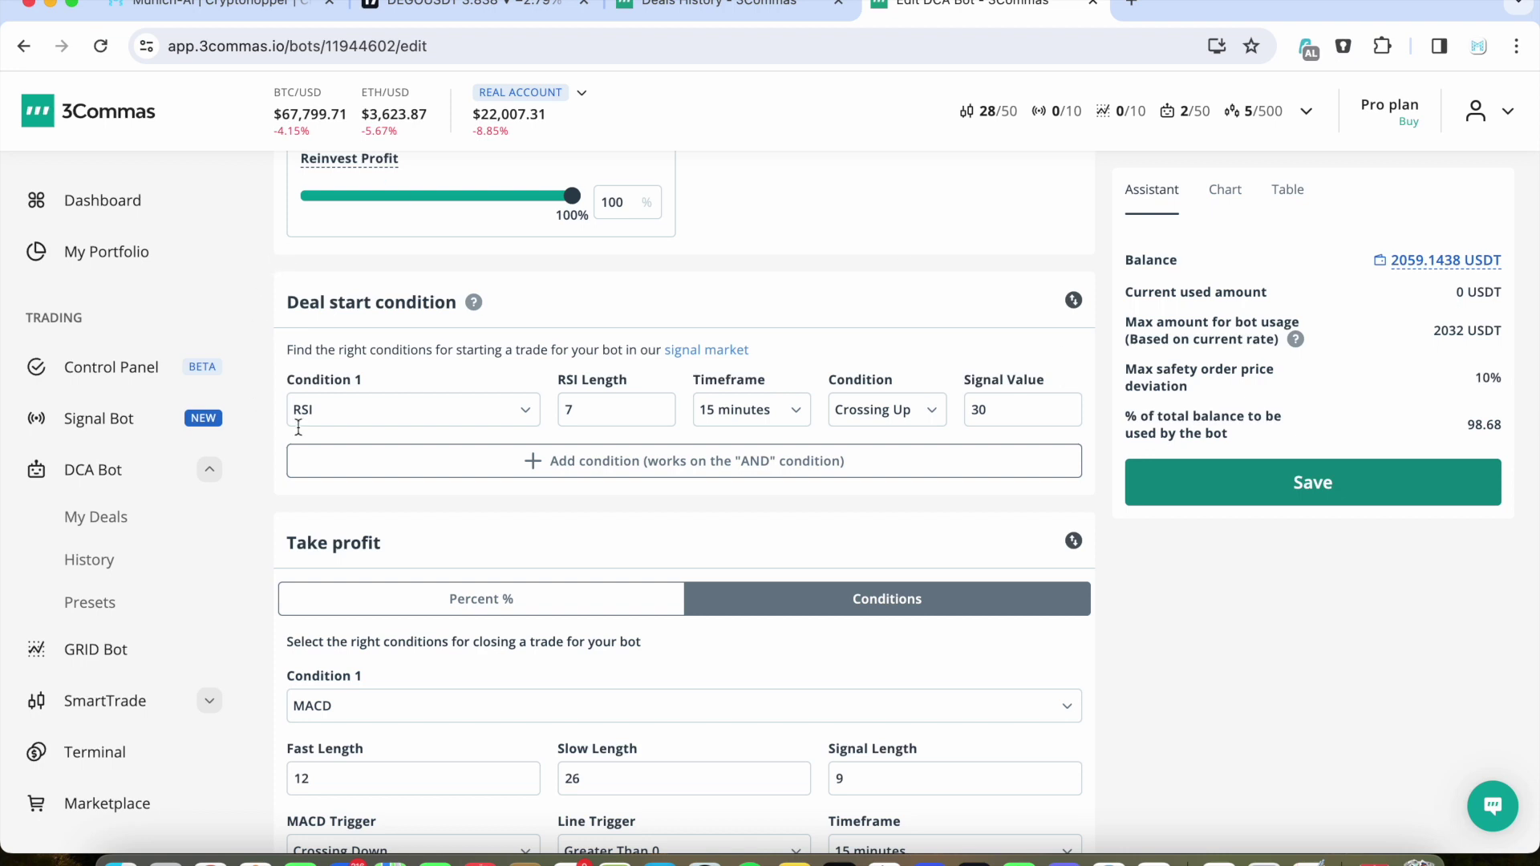
{"action": "scroll", "coordinate": [664, 530], "scroll_direction": "down", "scroll_amount": 3}
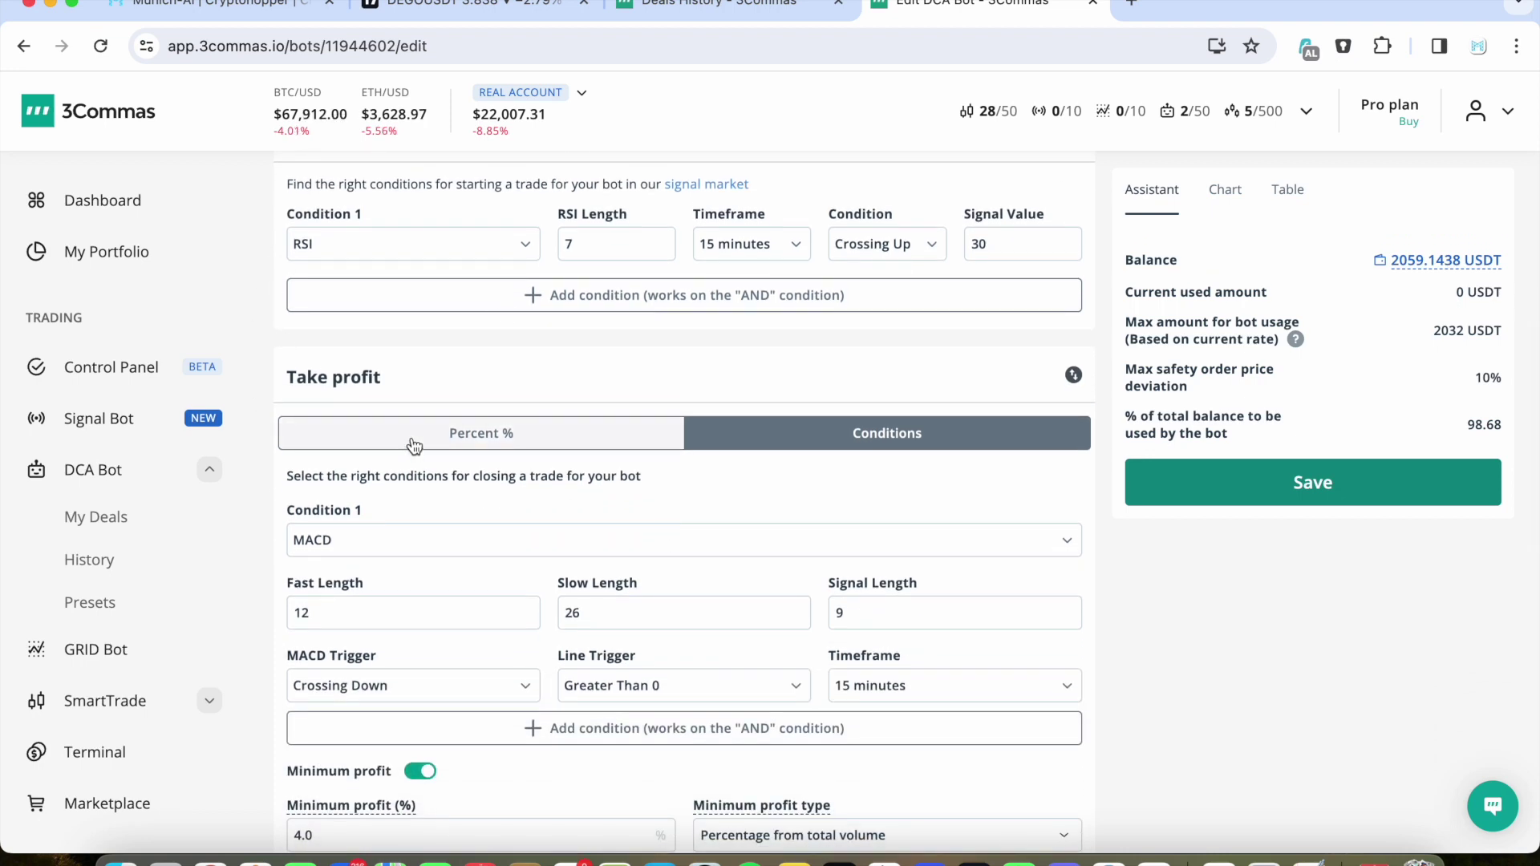
Step: Briefly try a fixed percentage take-profit target, then return take profit to indicator conditions
{"action": "left_click", "coordinate": [414, 441]}
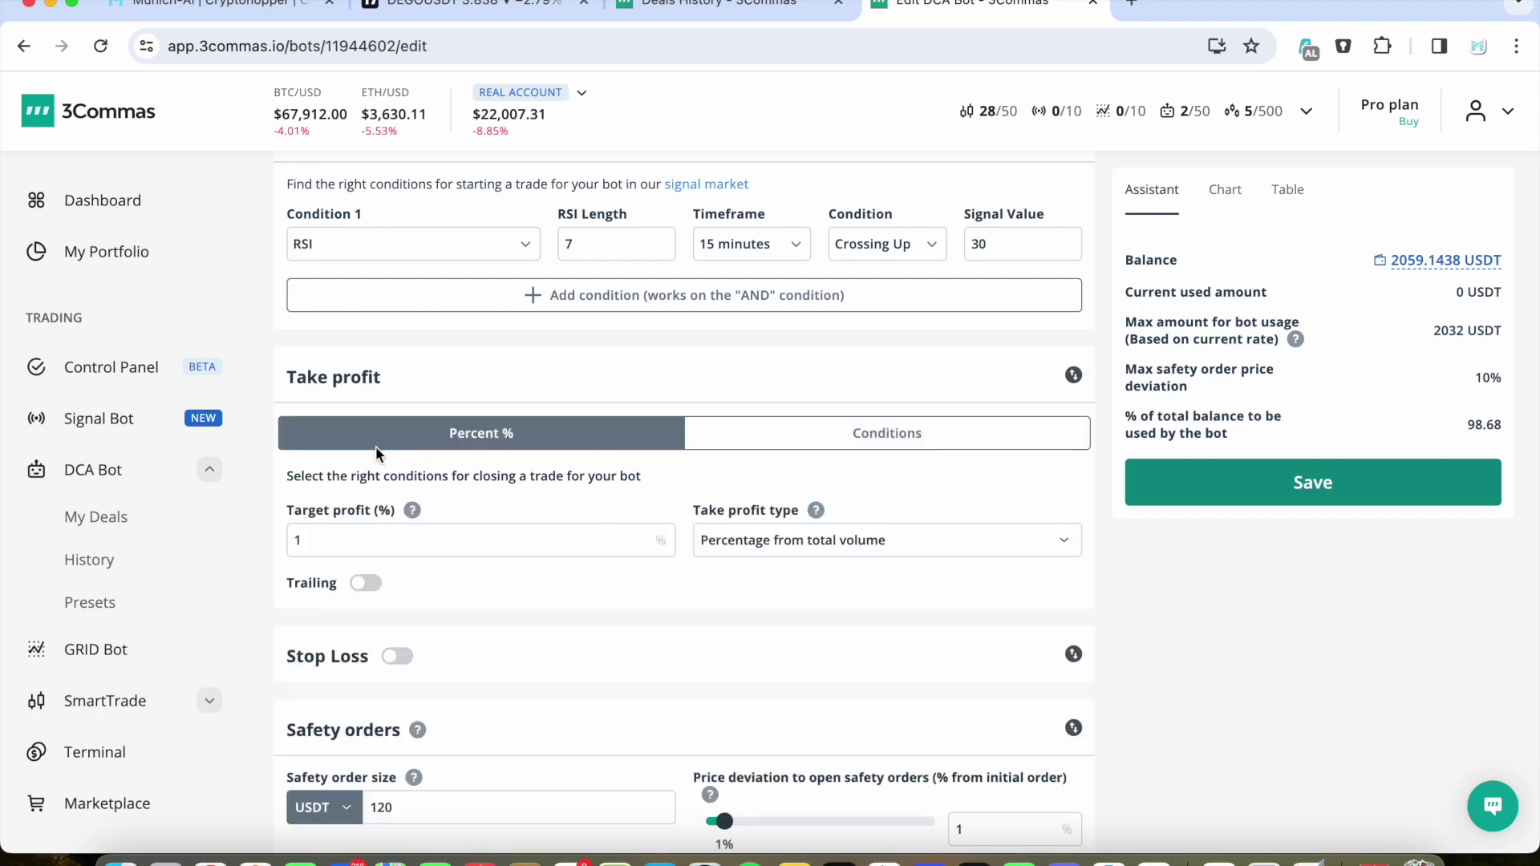
{"action": "double_click", "coordinate": [331, 547]}
{"action": "type", "text": "4"}
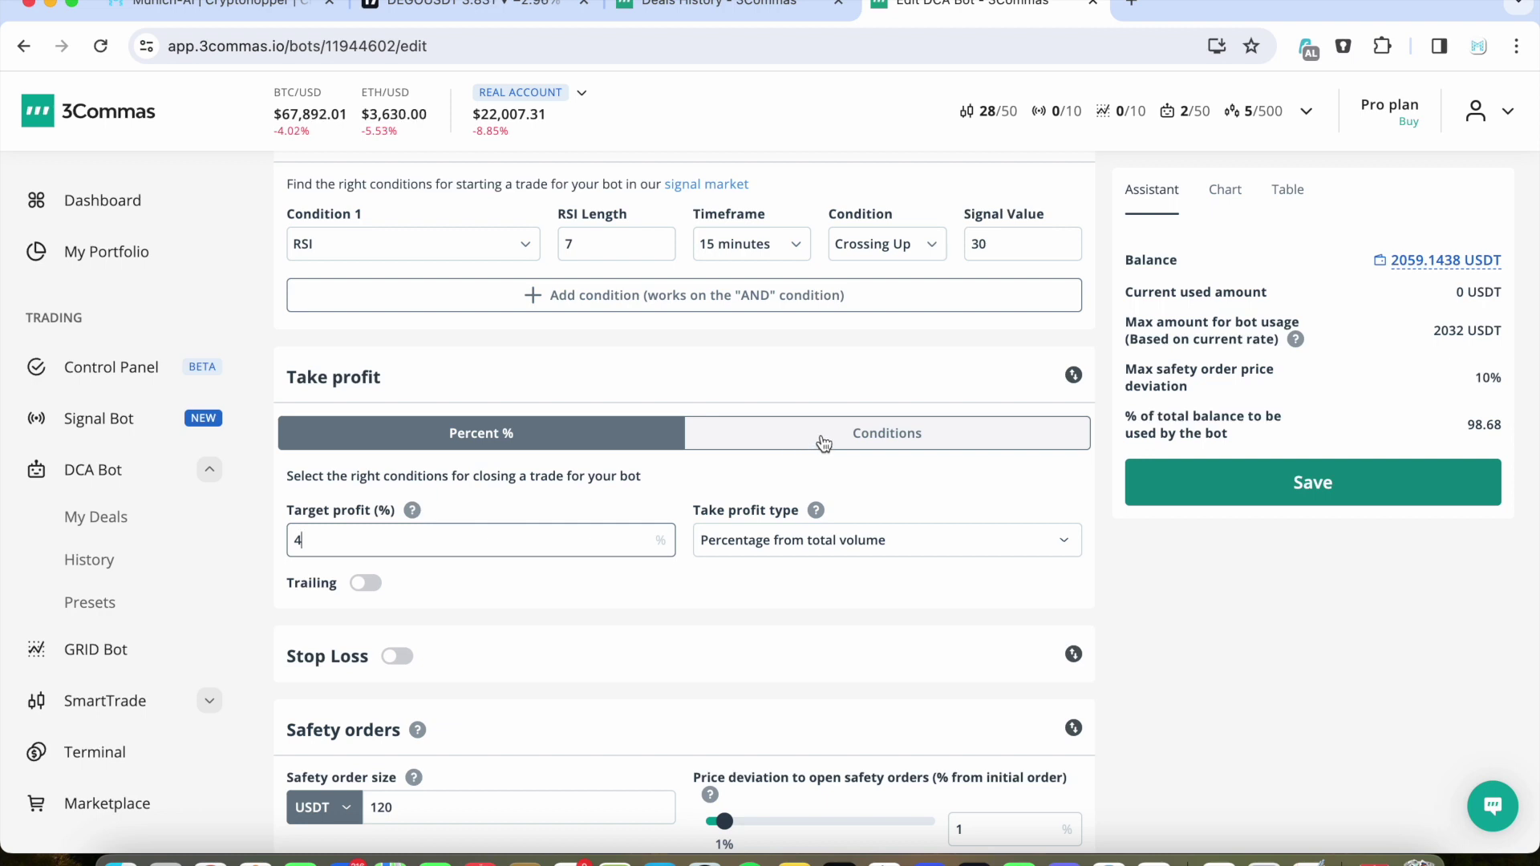
{"action": "left_click", "coordinate": [821, 440]}
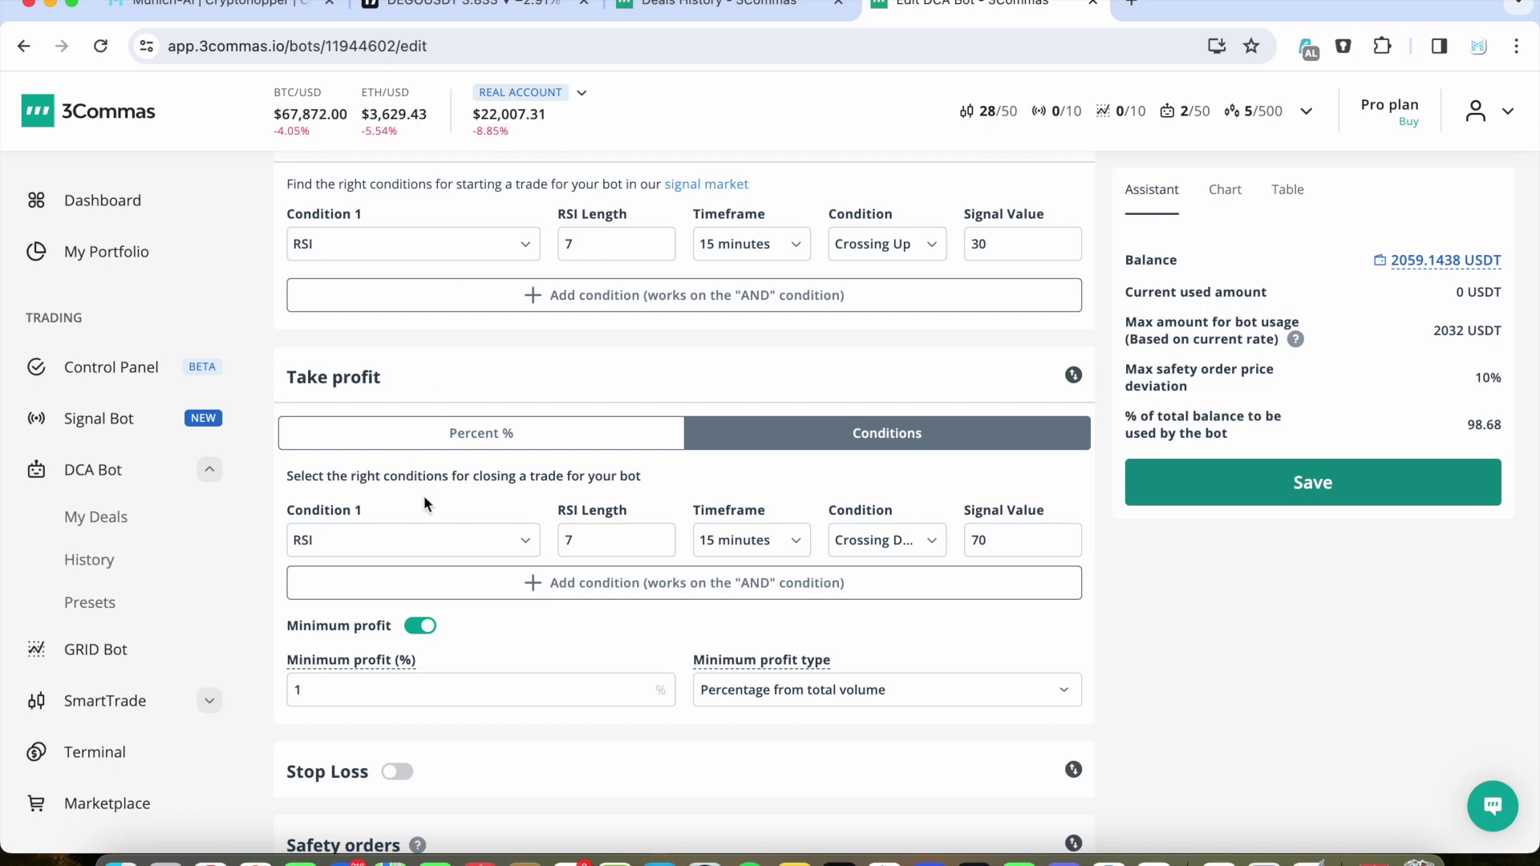
{"action": "scroll", "coordinate": [527, 509], "scroll_direction": "down", "scroll_amount": 2}
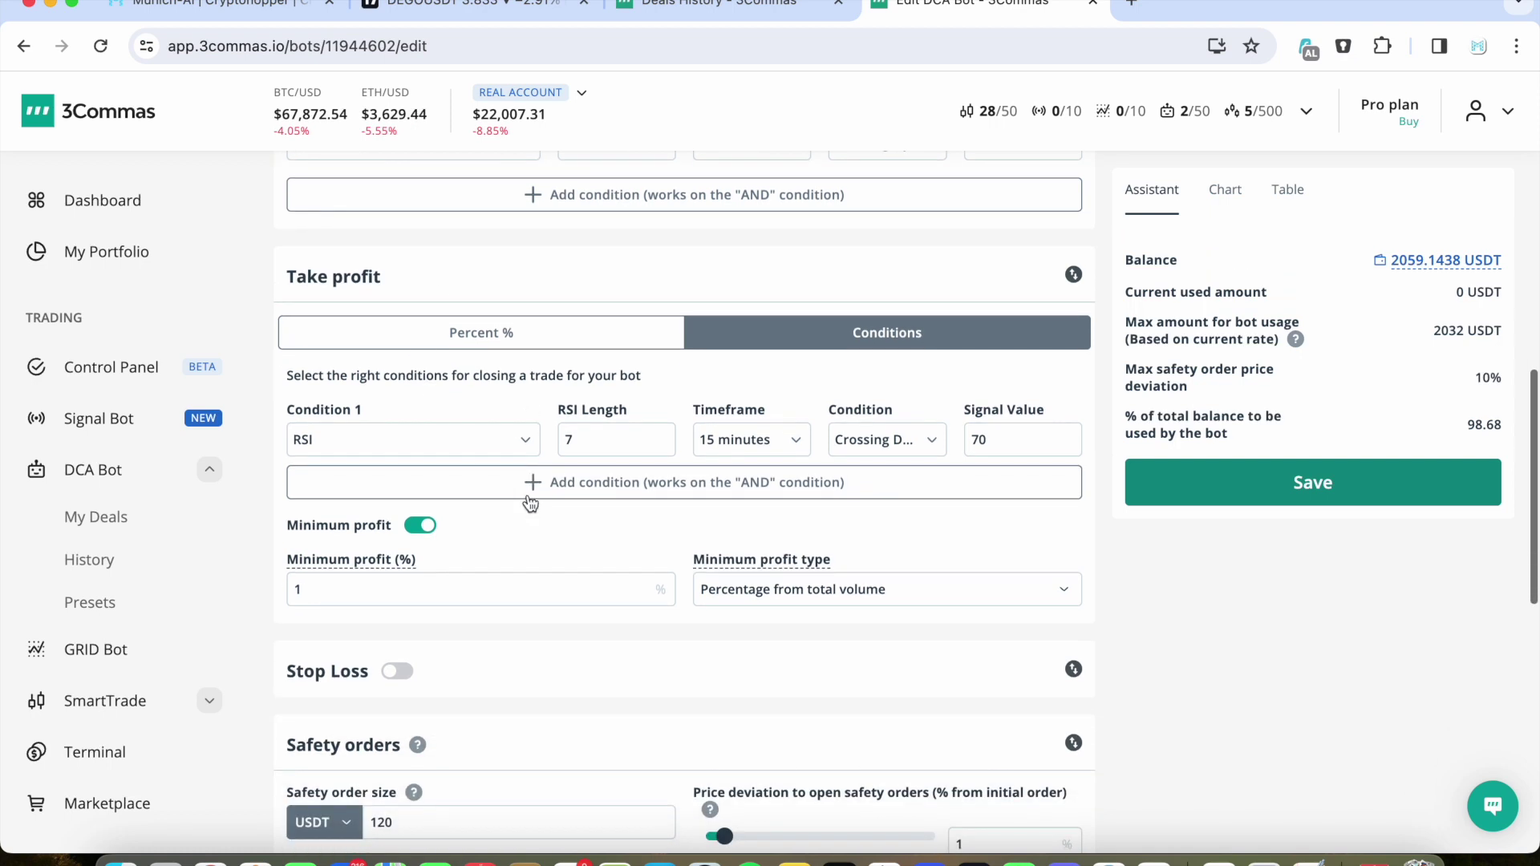
Step: Set Condition 1 to MACD on a 15-minute timeframe with a 4% minimum profit
{"action": "left_click", "coordinate": [527, 440]}
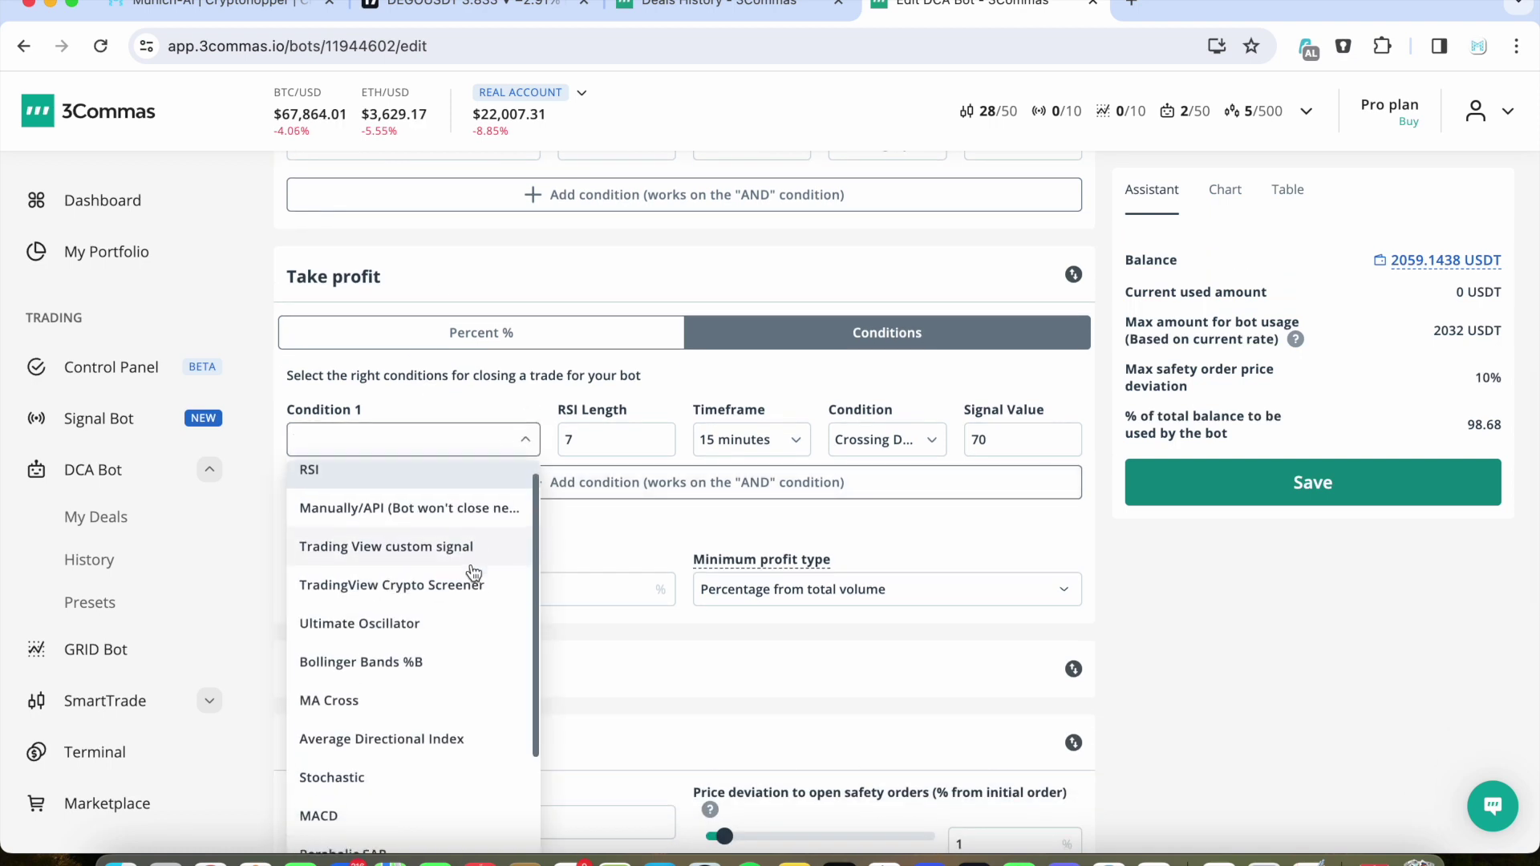
{"action": "scroll", "coordinate": [473, 572], "scroll_direction": "down", "scroll_amount": 1}
{"action": "scroll", "coordinate": [473, 573], "scroll_direction": "down", "scroll_amount": 2}
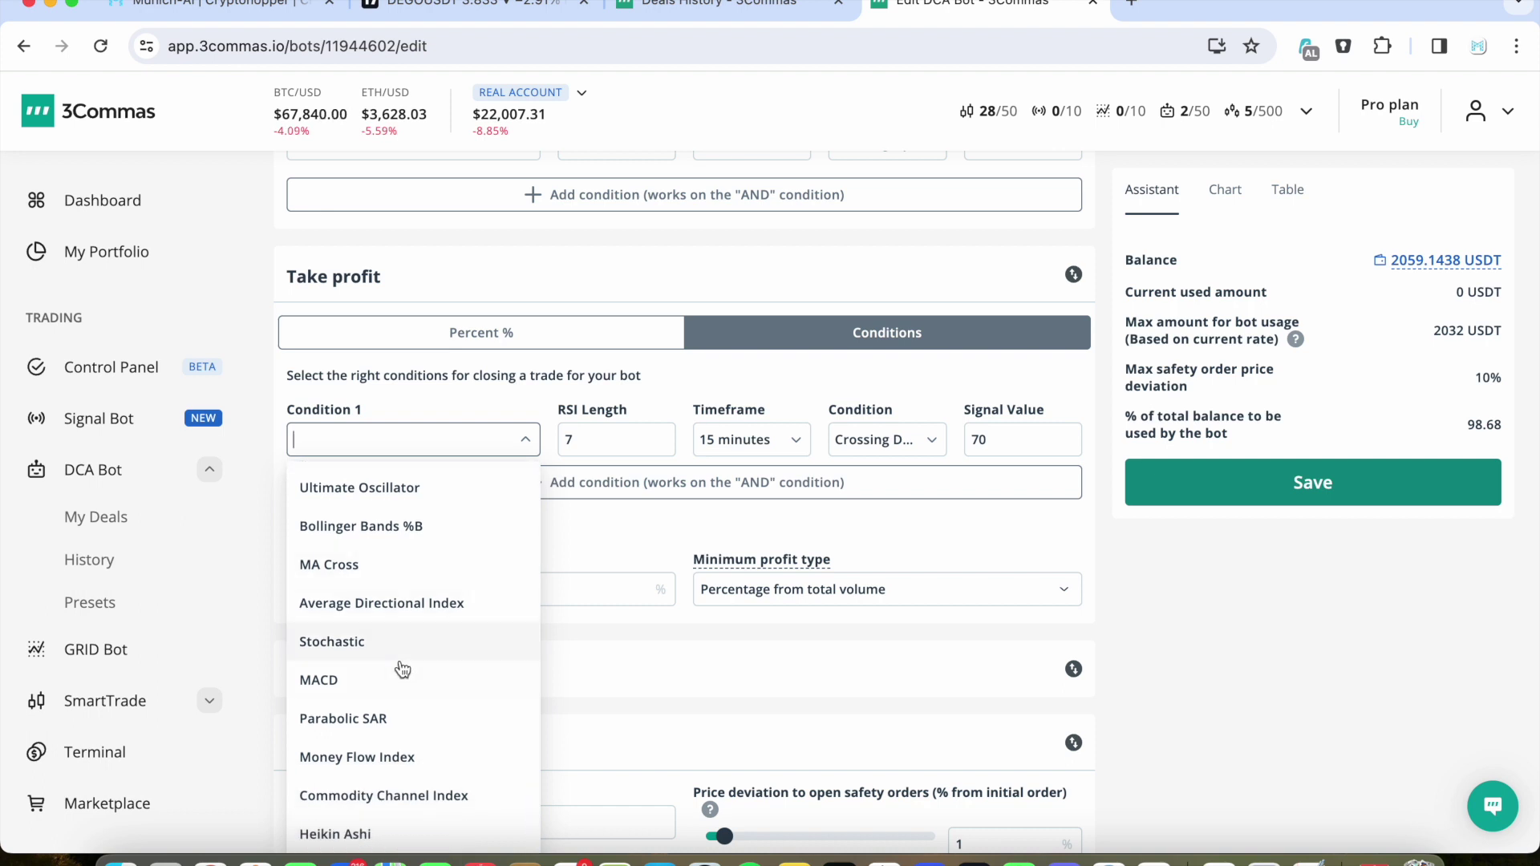
{"action": "left_click", "coordinate": [388, 676]}
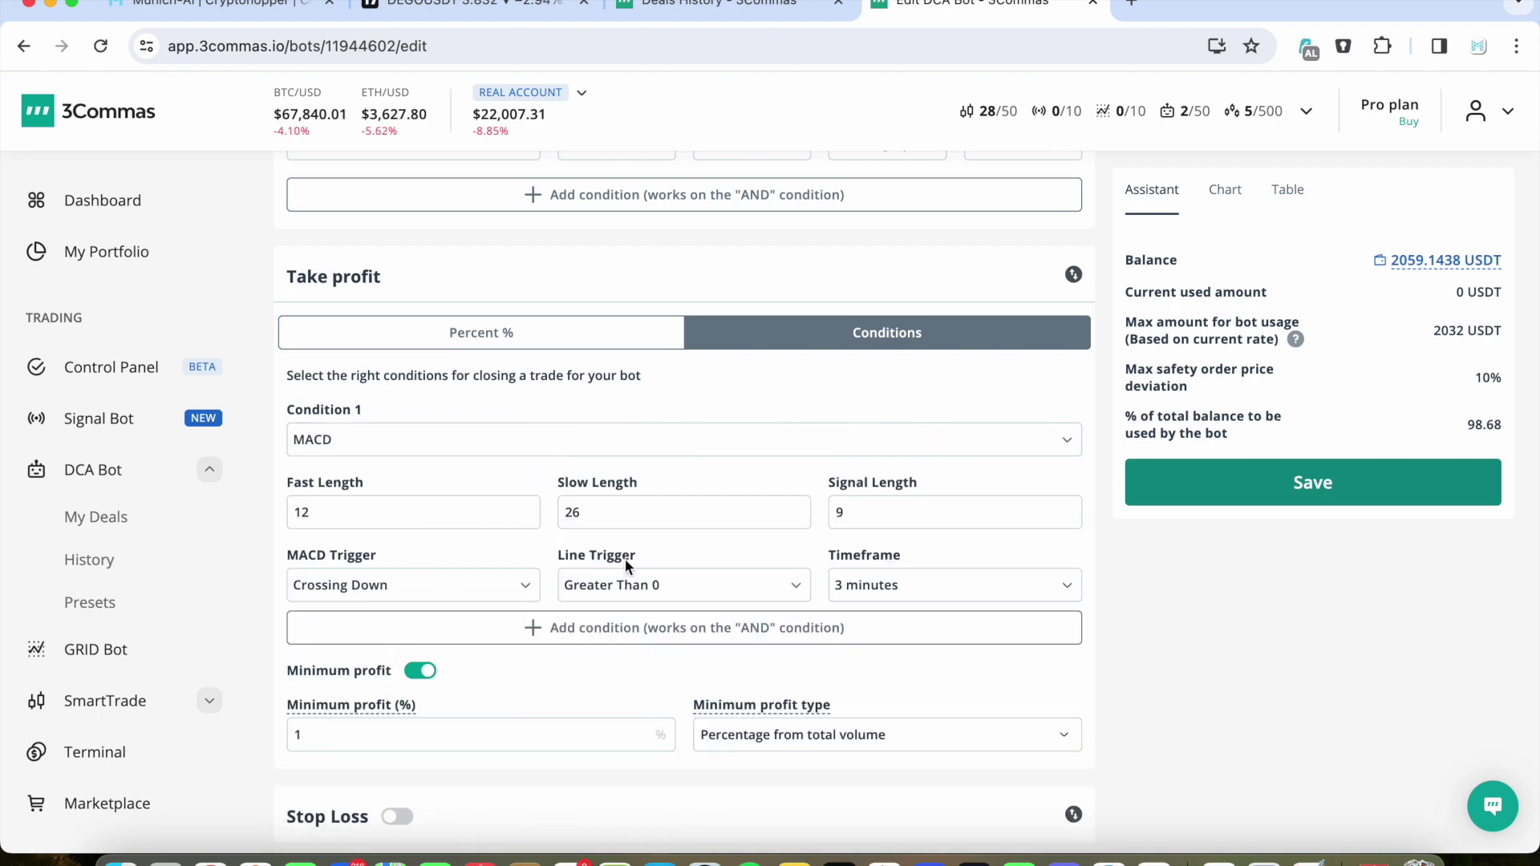
{"action": "left_click", "coordinate": [849, 586]}
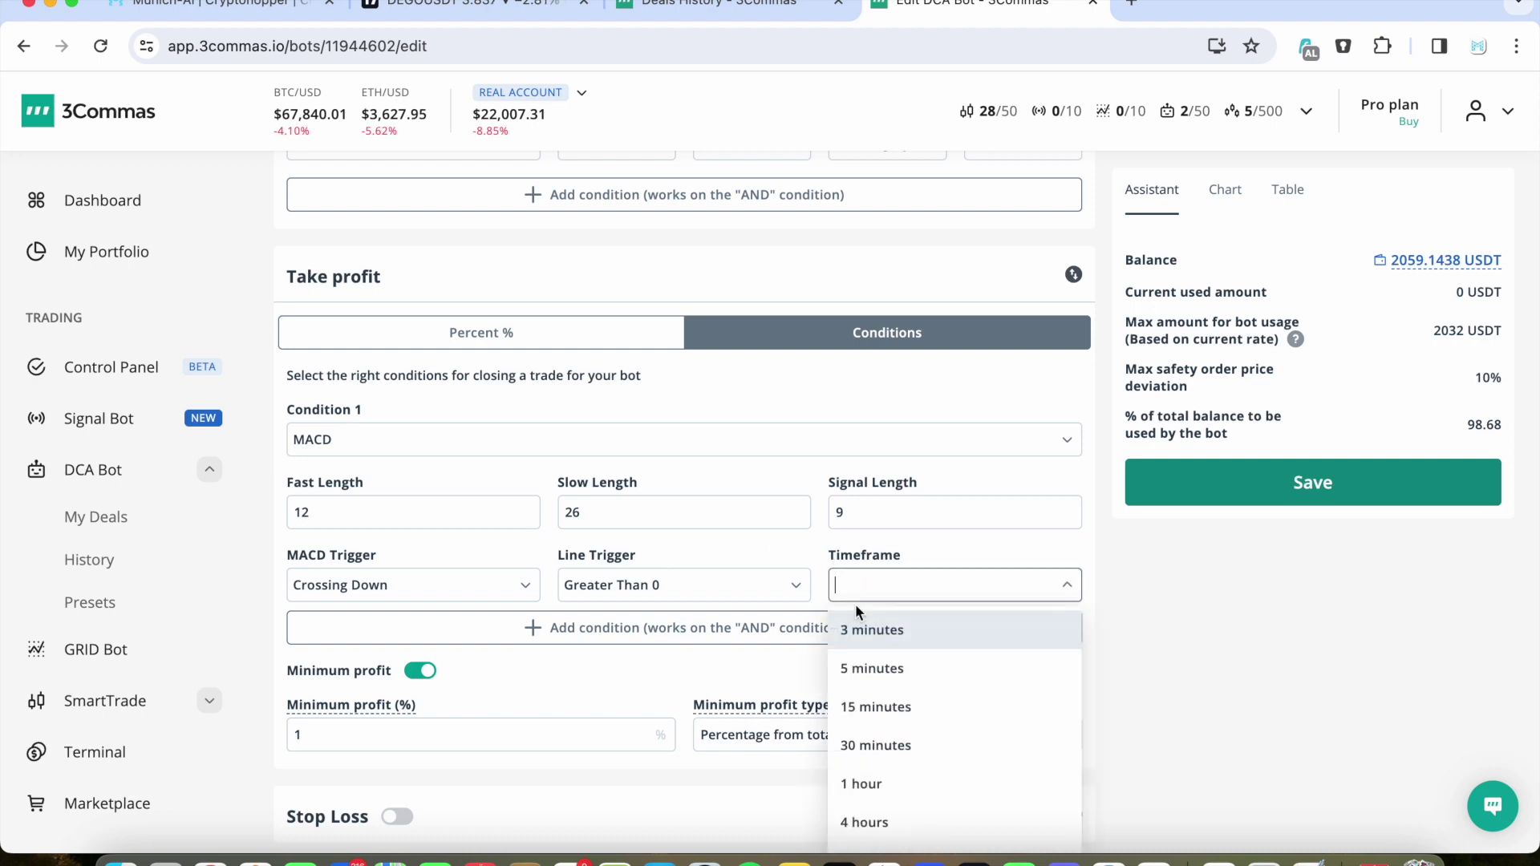
{"action": "left_click", "coordinate": [862, 710]}
{"action": "scroll", "coordinate": [626, 673], "scroll_direction": "down", "scroll_amount": 1}
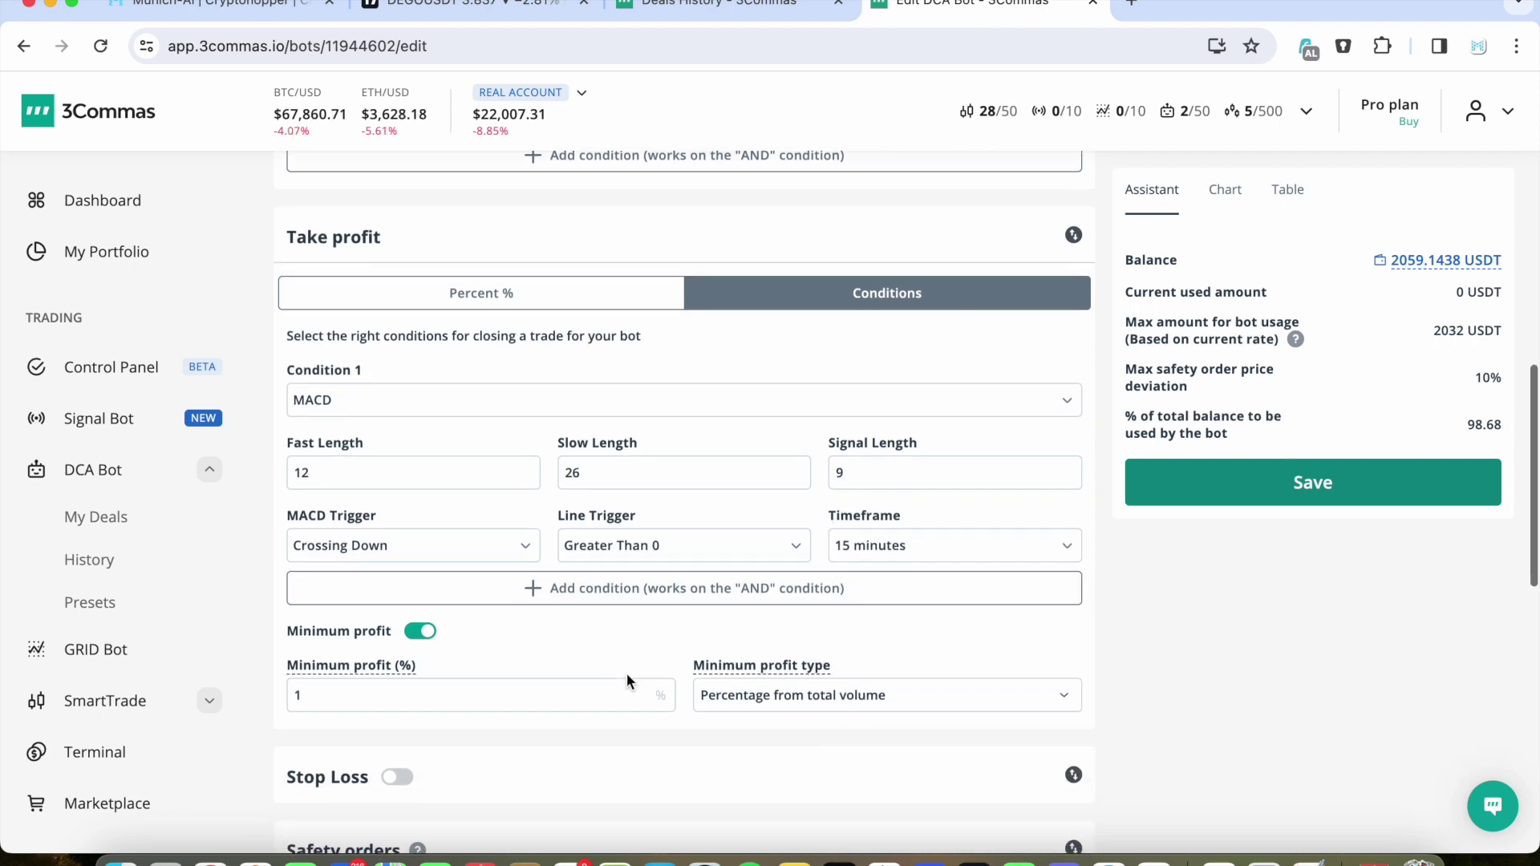
{"action": "double_click", "coordinate": [343, 692]}
{"action": "type", "text": "4"}
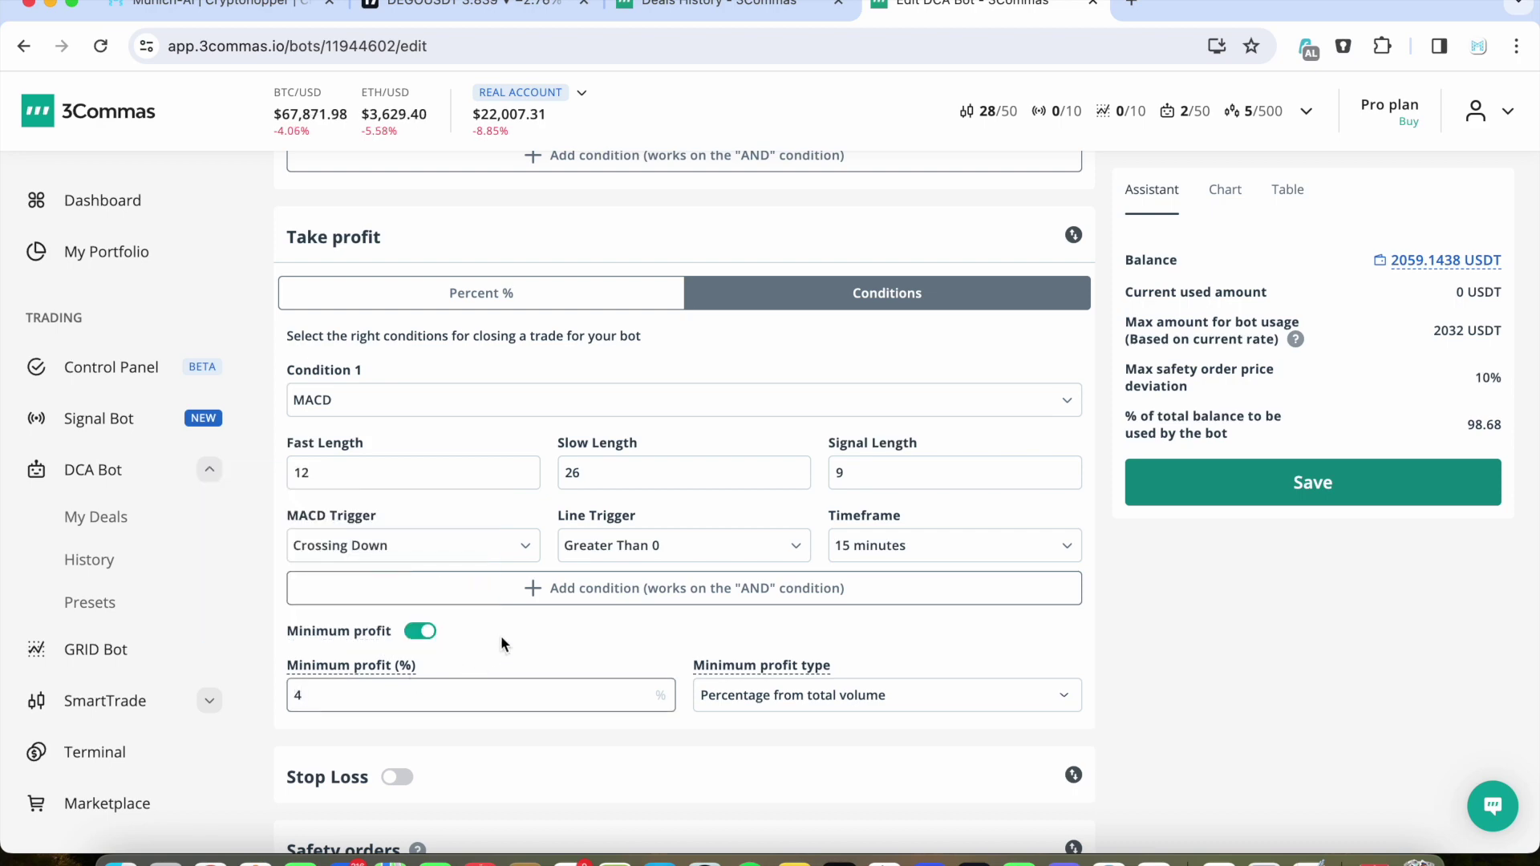
{"action": "left_click", "coordinate": [511, 639]}
Step: Inspect the first deal's candles on the DEGO/TetherUS backtest chart
{"action": "left_click", "coordinate": [505, 18]}
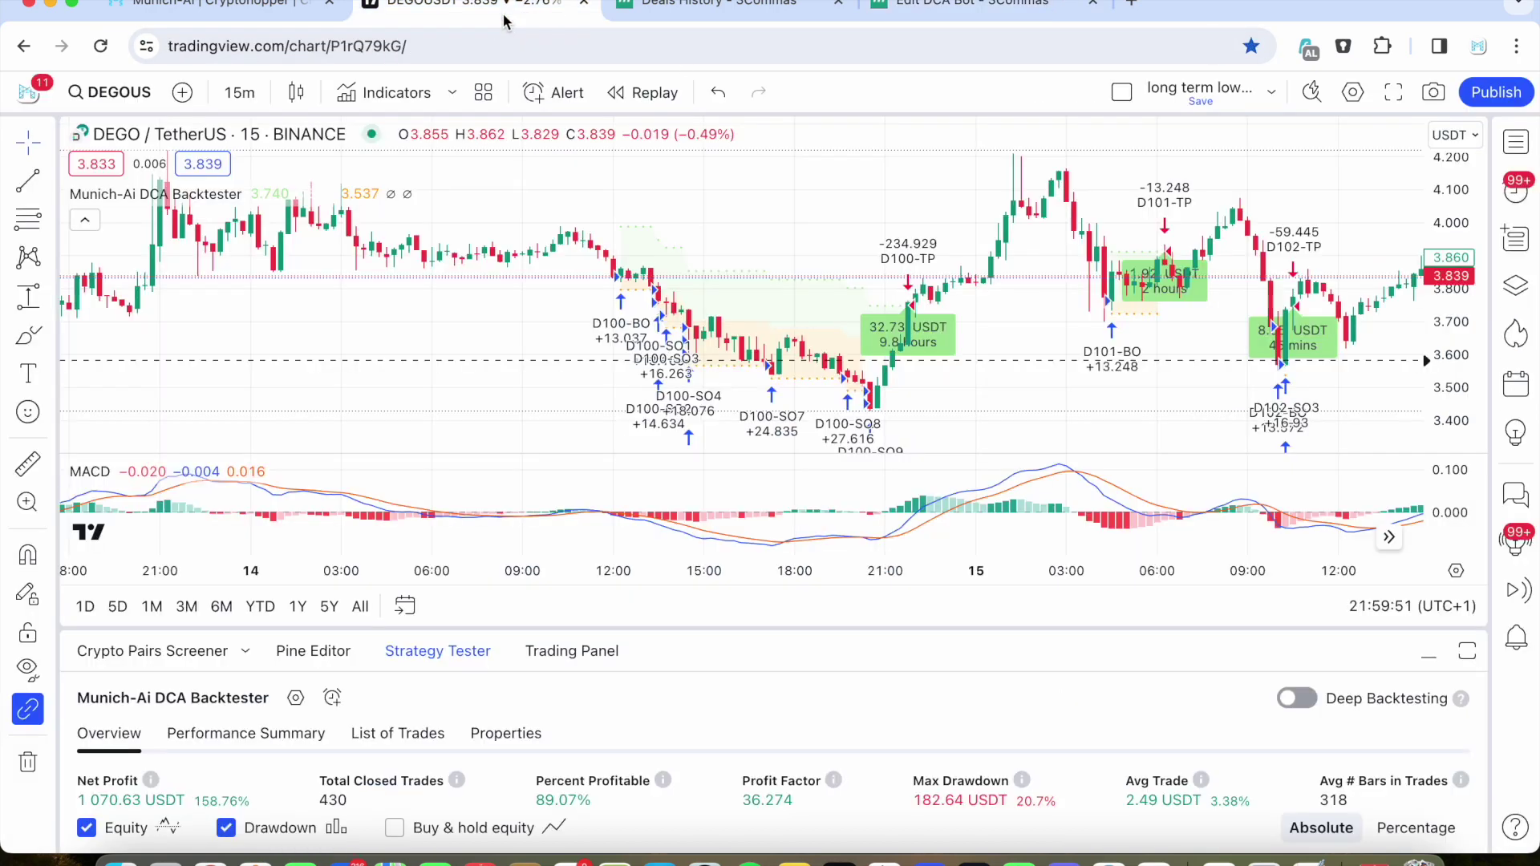
{"action": "scroll", "coordinate": [601, 301], "scroll_direction": "right", "scroll_amount": 5}
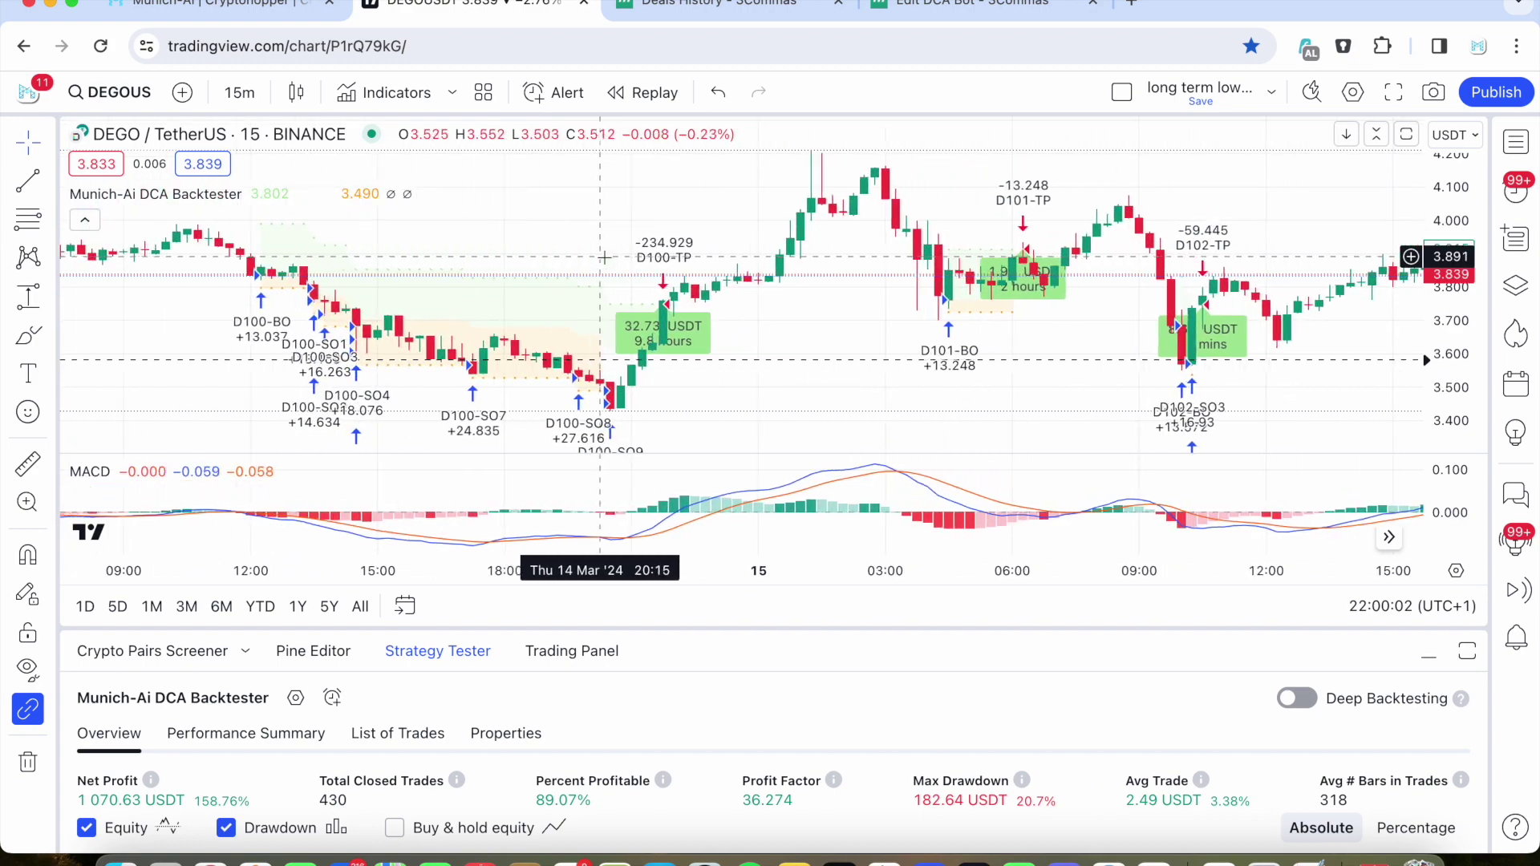
{"action": "left_click_drag", "start_coordinate": [222, 254], "coordinate": [581, 274]}
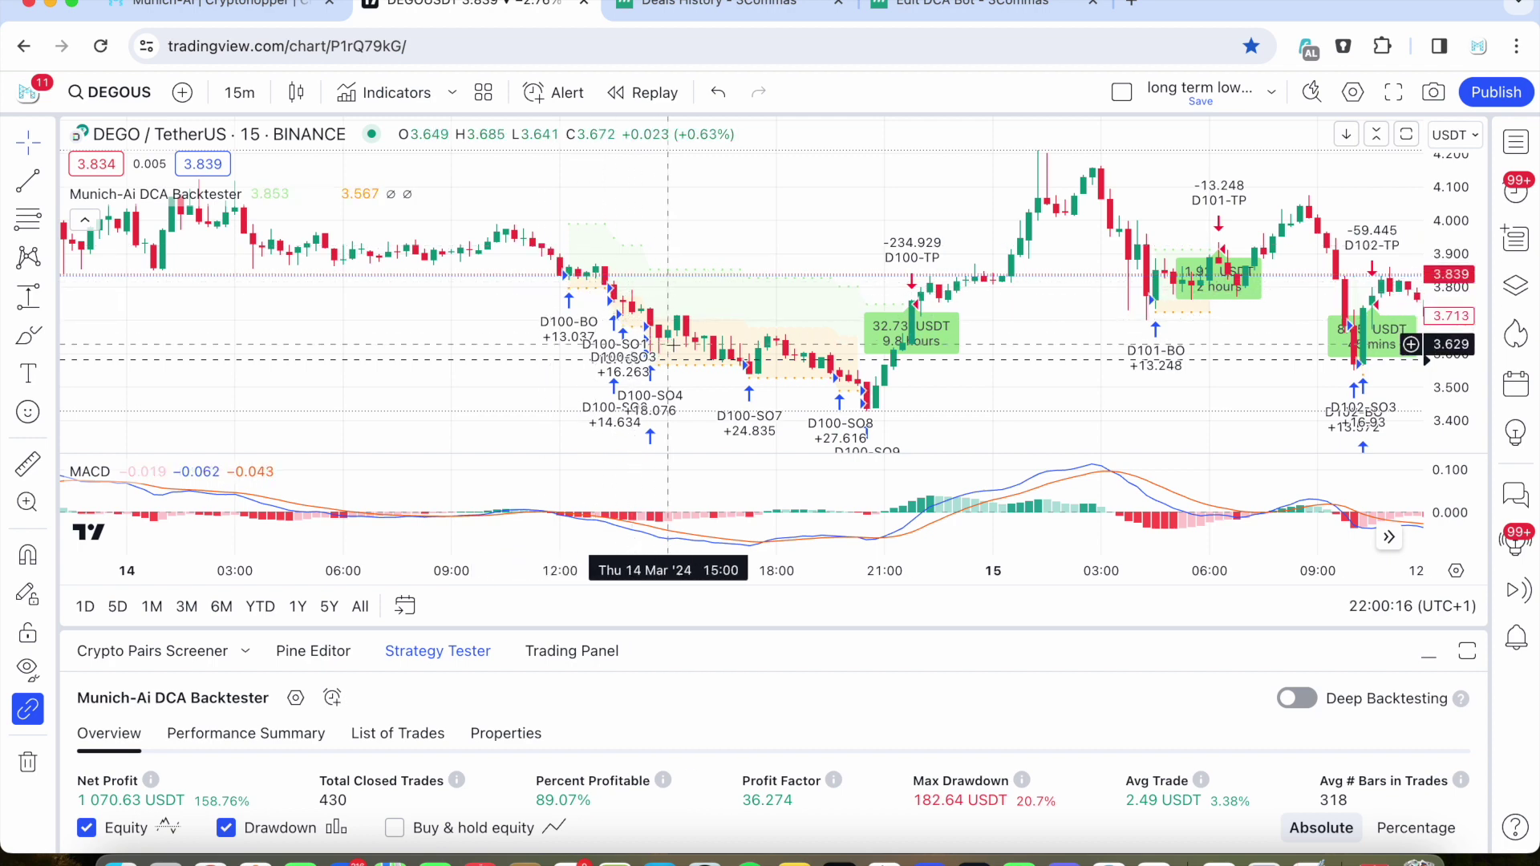
{"action": "scroll", "coordinate": [845, 392], "scroll_direction": "right", "scroll_amount": 2}
{"action": "left_click_drag", "start_coordinate": [846, 397], "coordinate": [698, 397]}
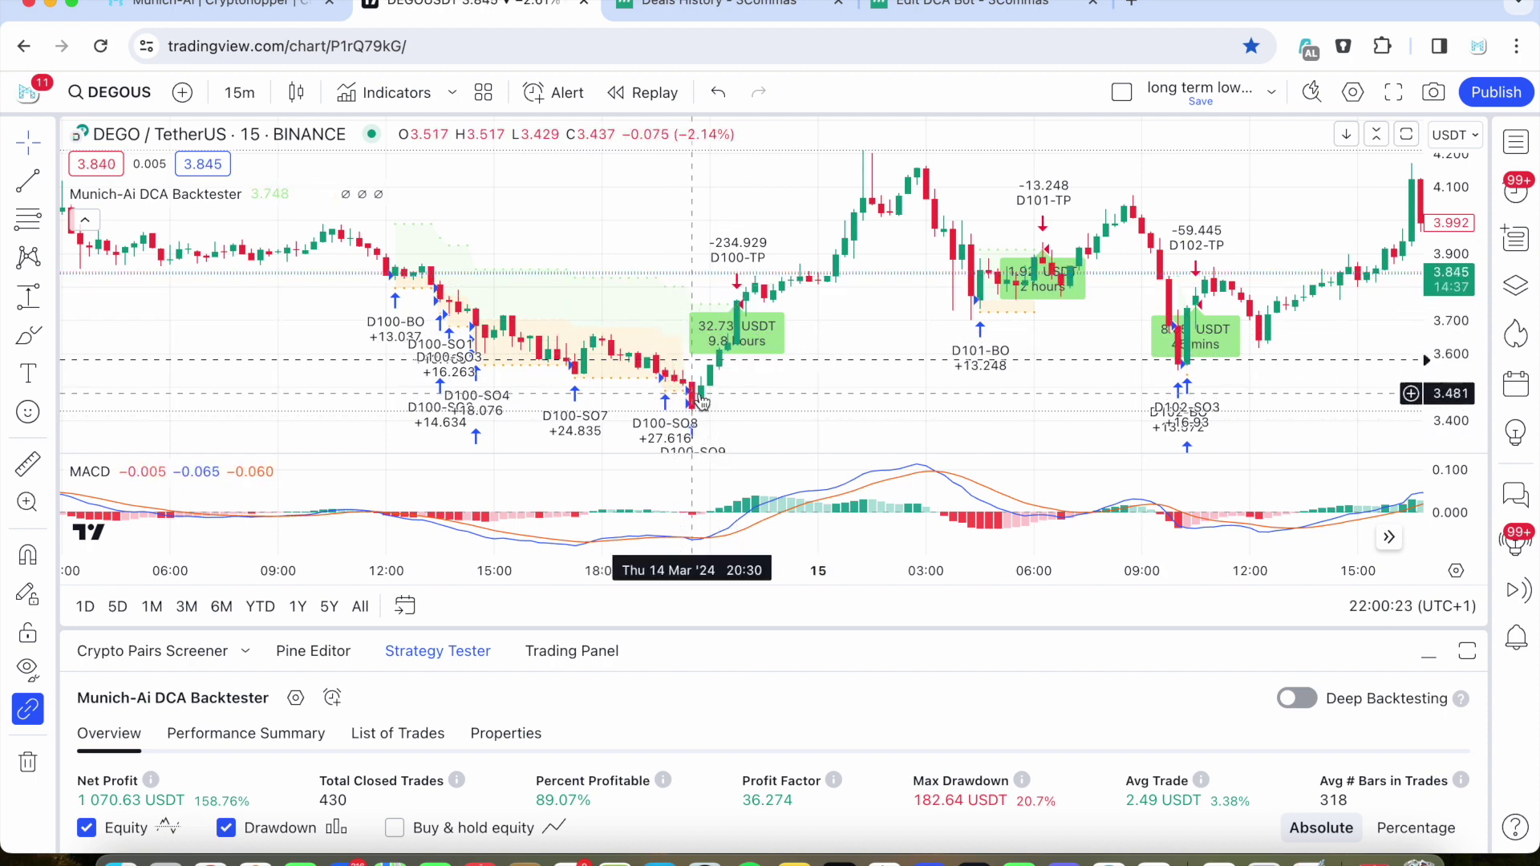
{"action": "scroll", "coordinate": [734, 337], "scroll_direction": "right", "scroll_amount": 5}
{"action": "scroll", "coordinate": [733, 328], "scroll_direction": "left", "scroll_amount": 2}
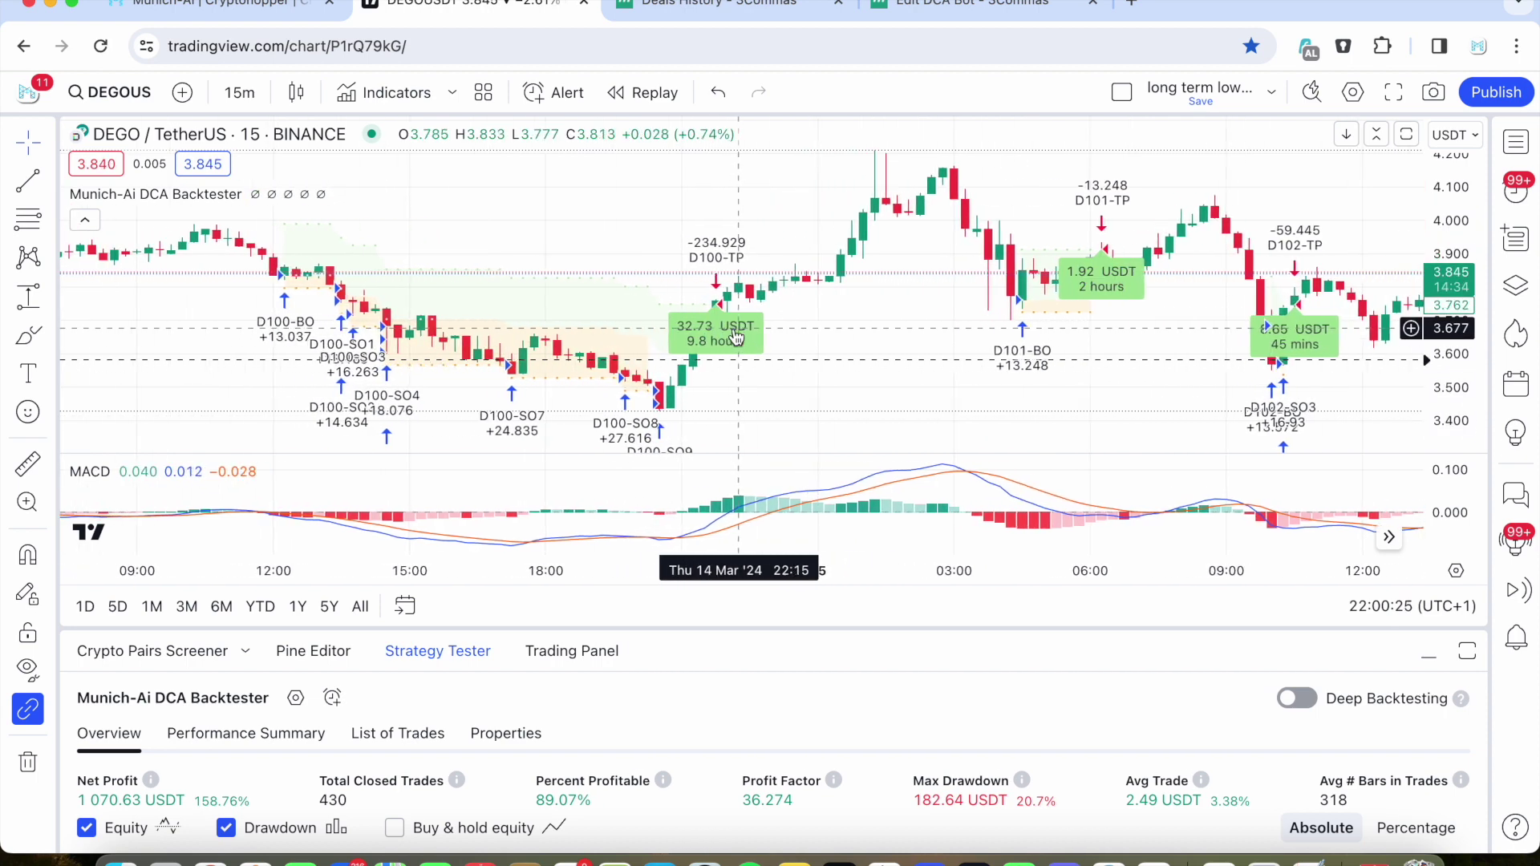
{"action": "scroll", "coordinate": [705, 323], "scroll_direction": "left", "scroll_amount": 2}
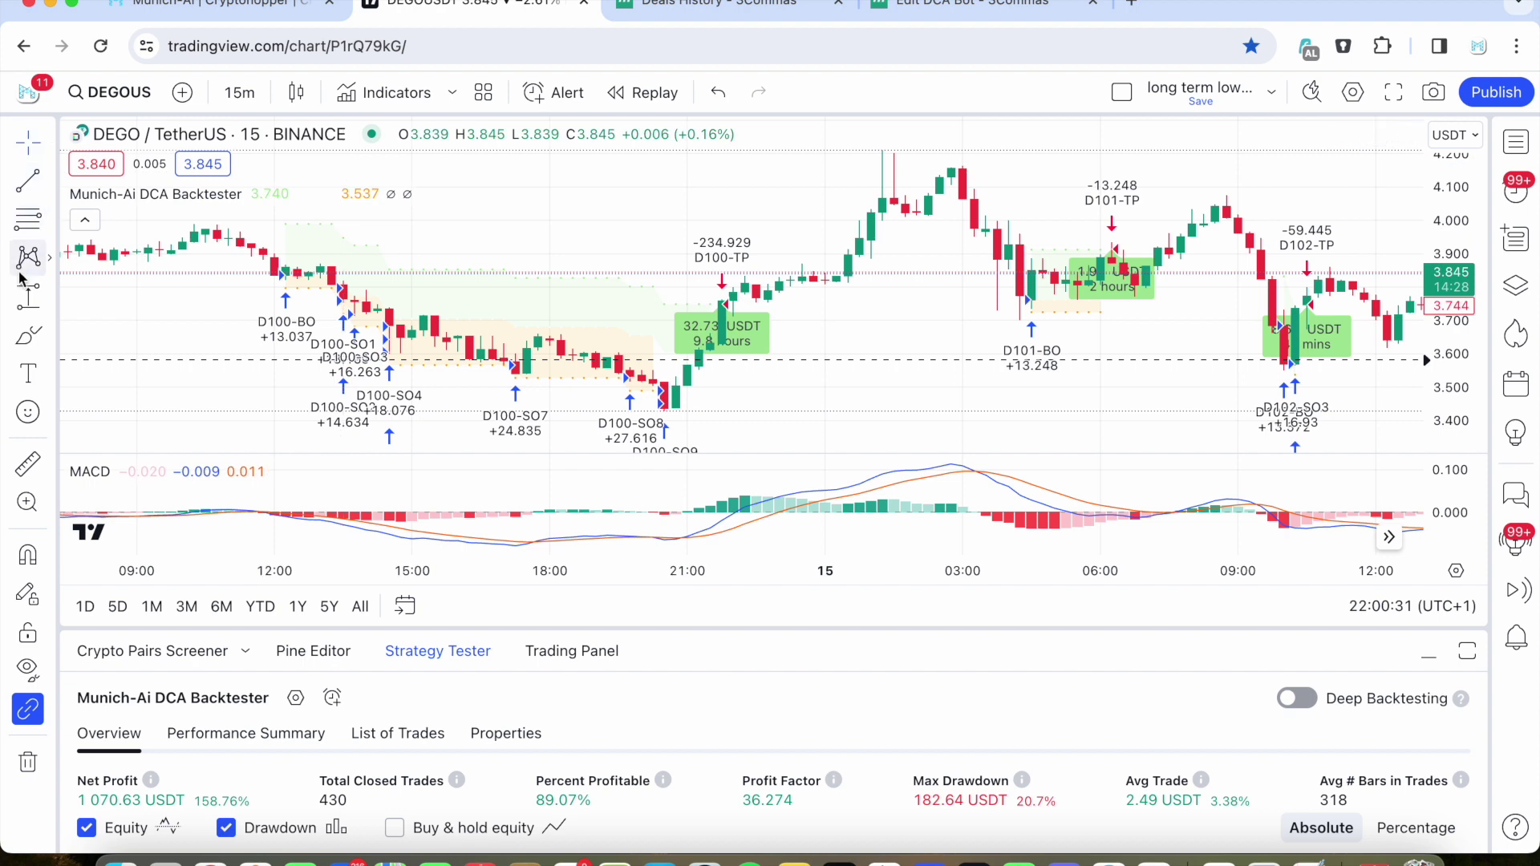
Step: Measure the roughly 3.68% rise from the deal's low, remove the measurement, and bring up the indicator search
{"action": "left_click", "coordinate": [28, 295]}
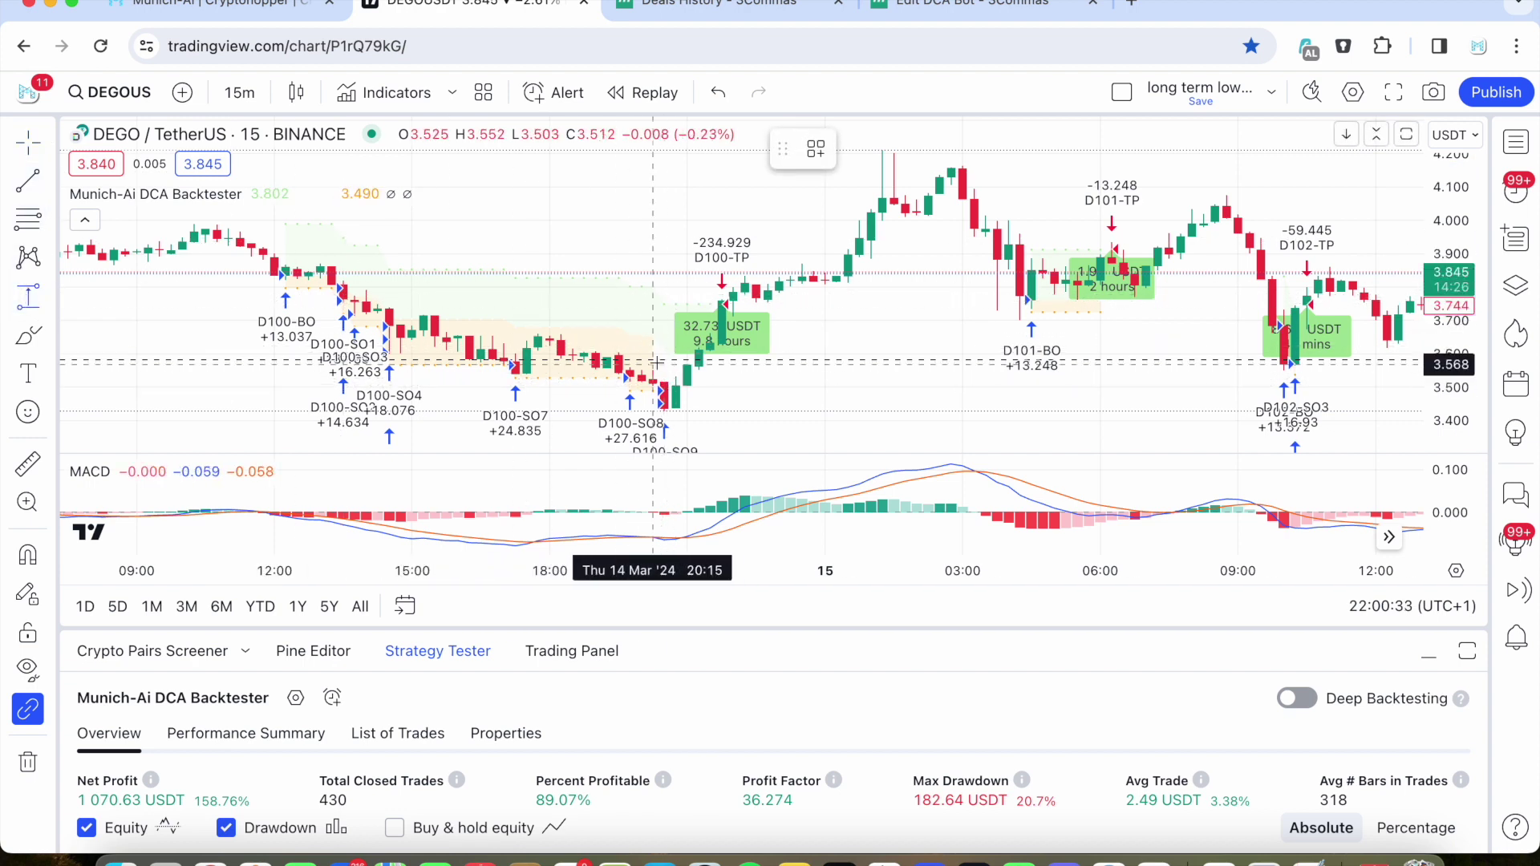
{"action": "left_click", "coordinate": [655, 337]}
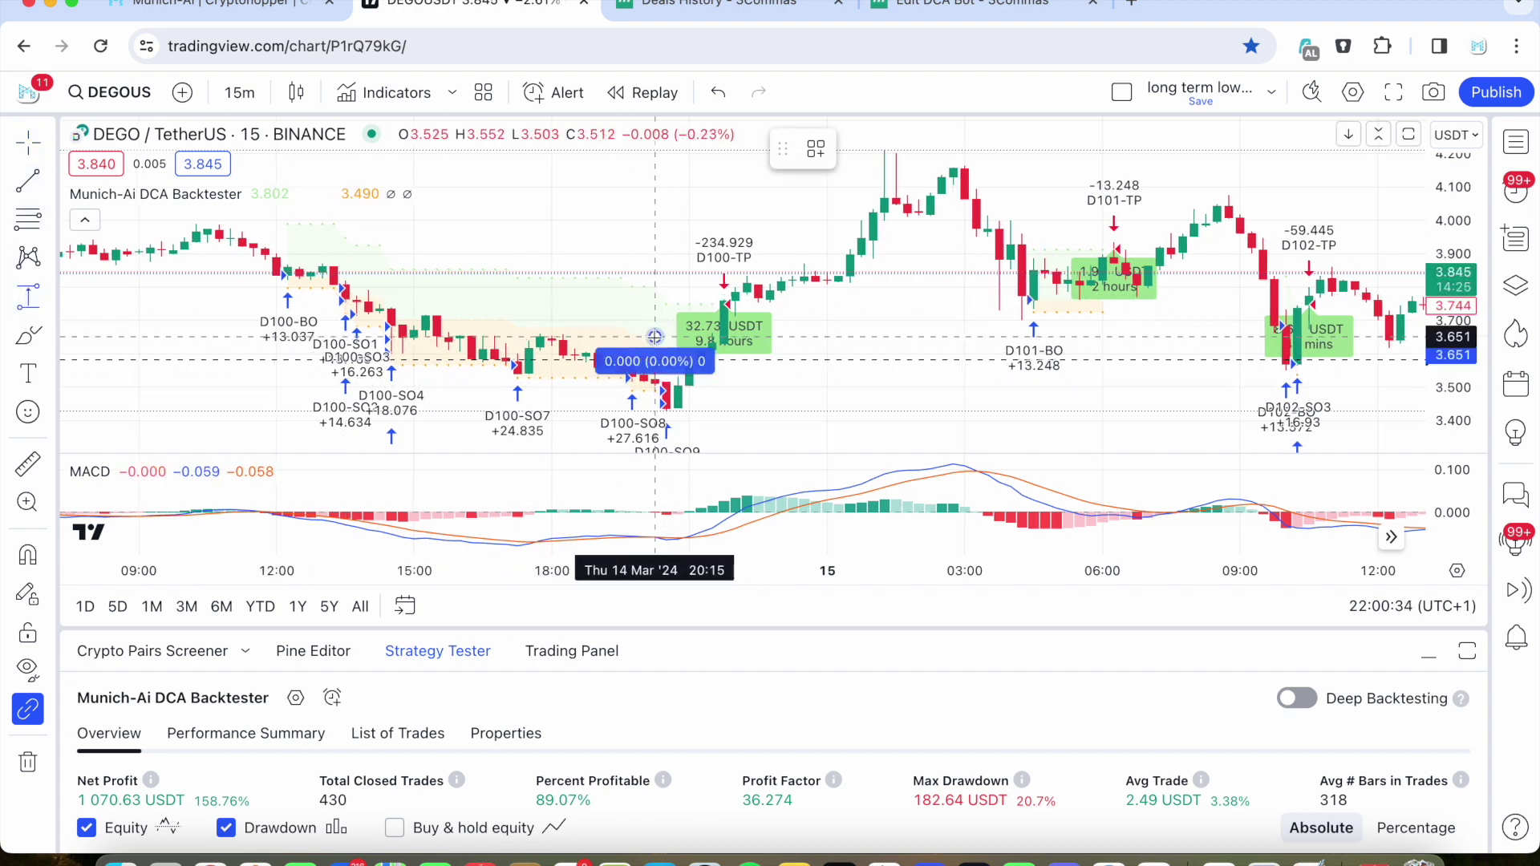
{"action": "left_click", "coordinate": [714, 292]}
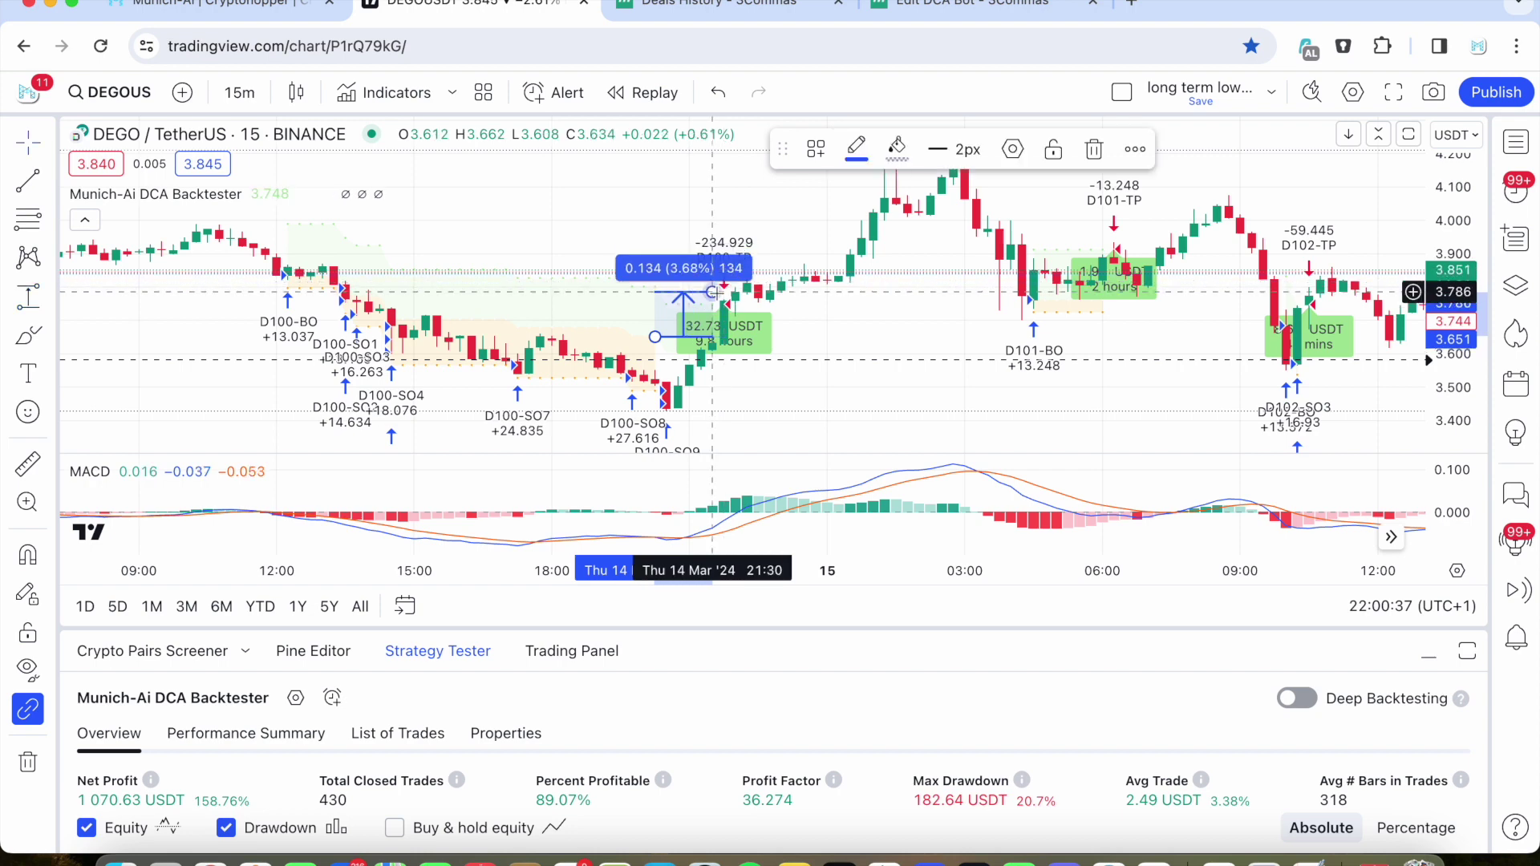
{"action": "key", "text": "Delete"}
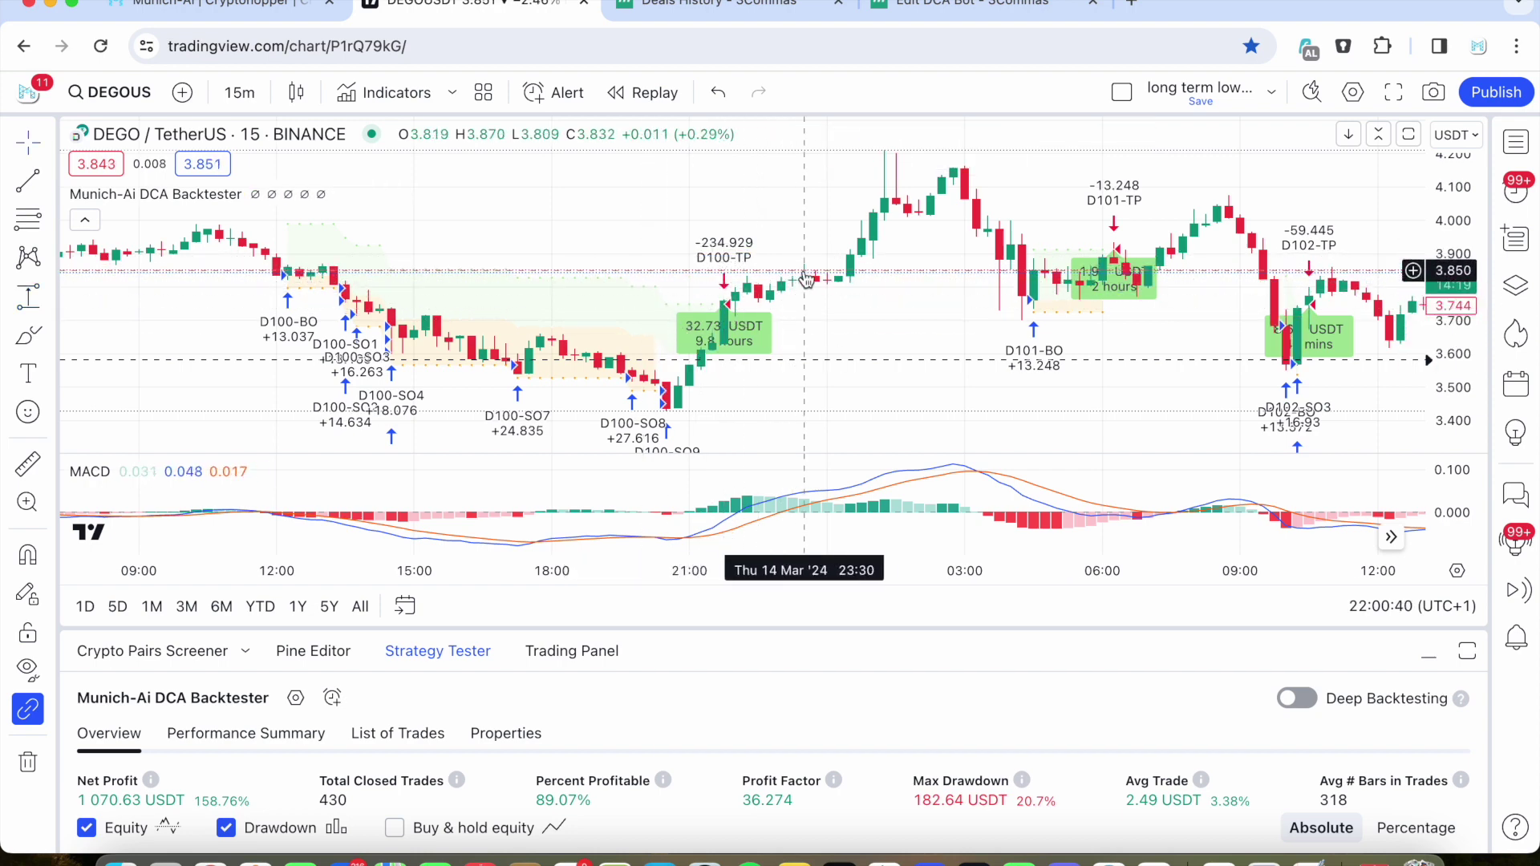
{"action": "scroll", "coordinate": [726, 285], "scroll_direction": "down", "scroll_amount": 3}
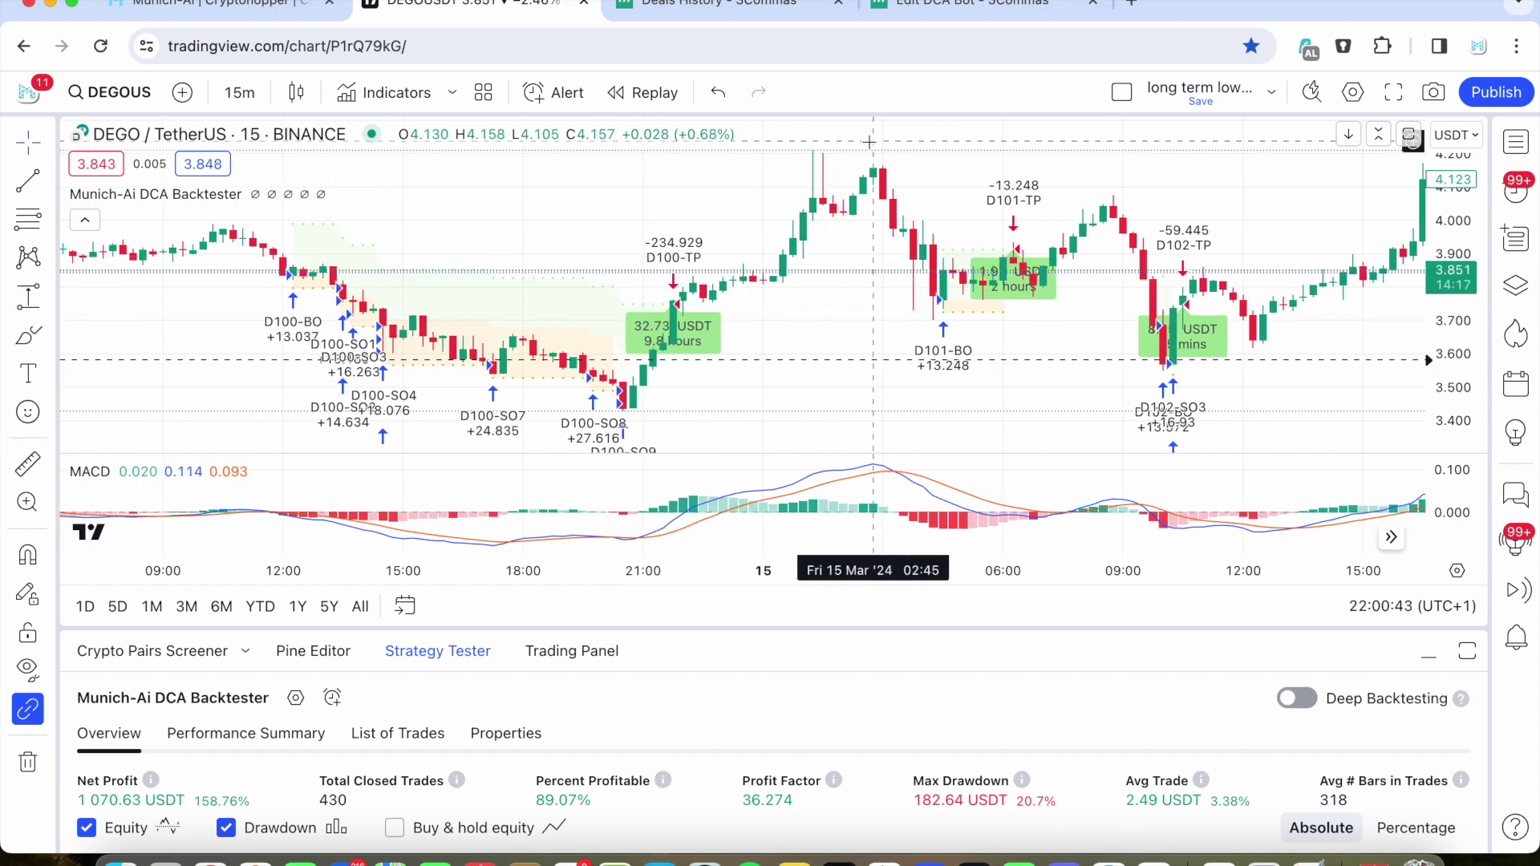
{"action": "mouse_move", "coordinate": [89, 472]}
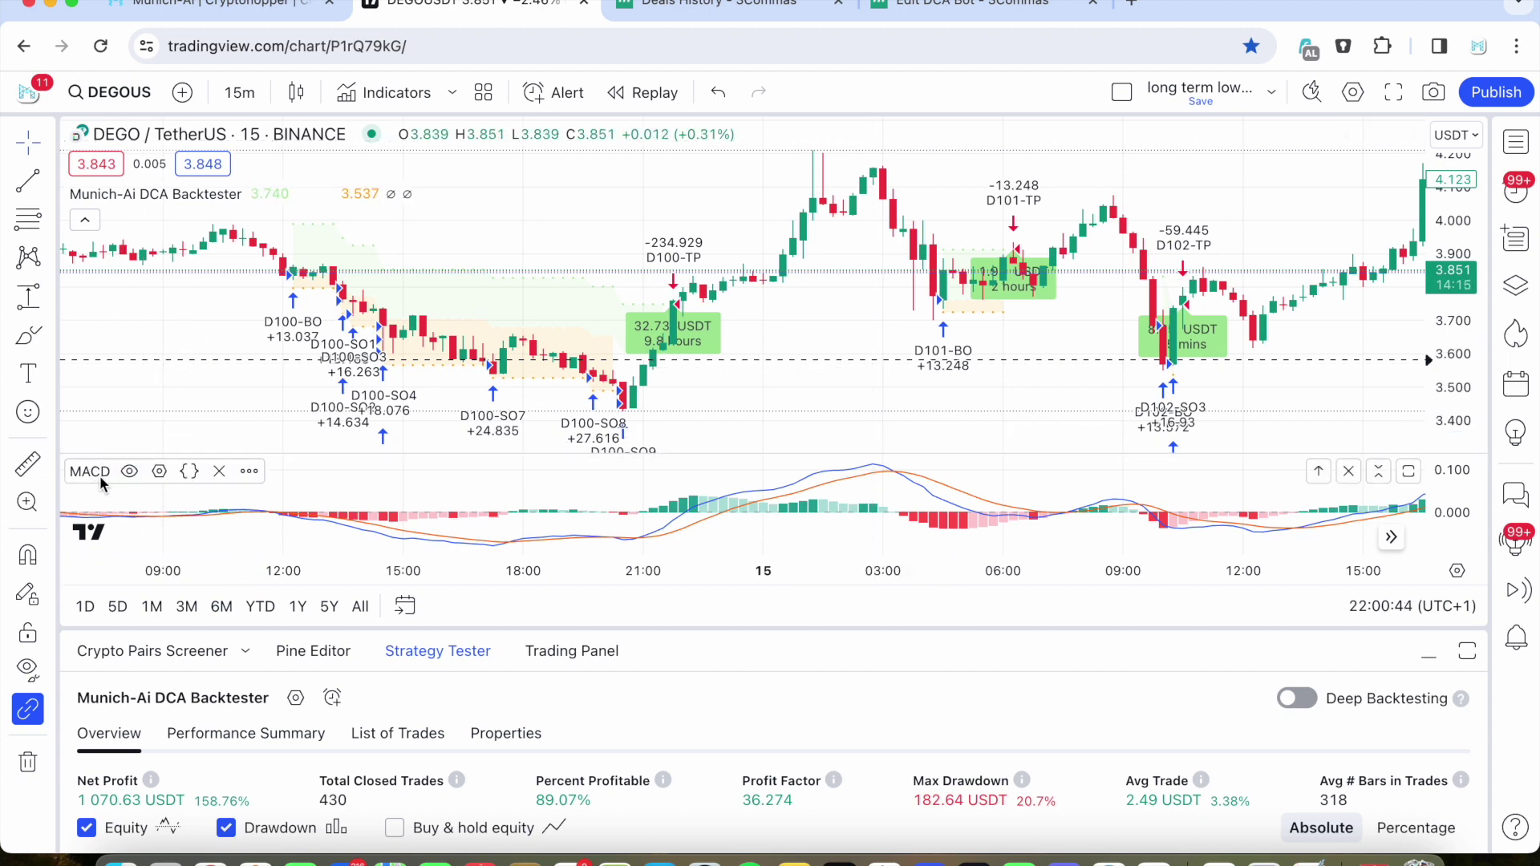
{"action": "left_click", "coordinate": [391, 93]}
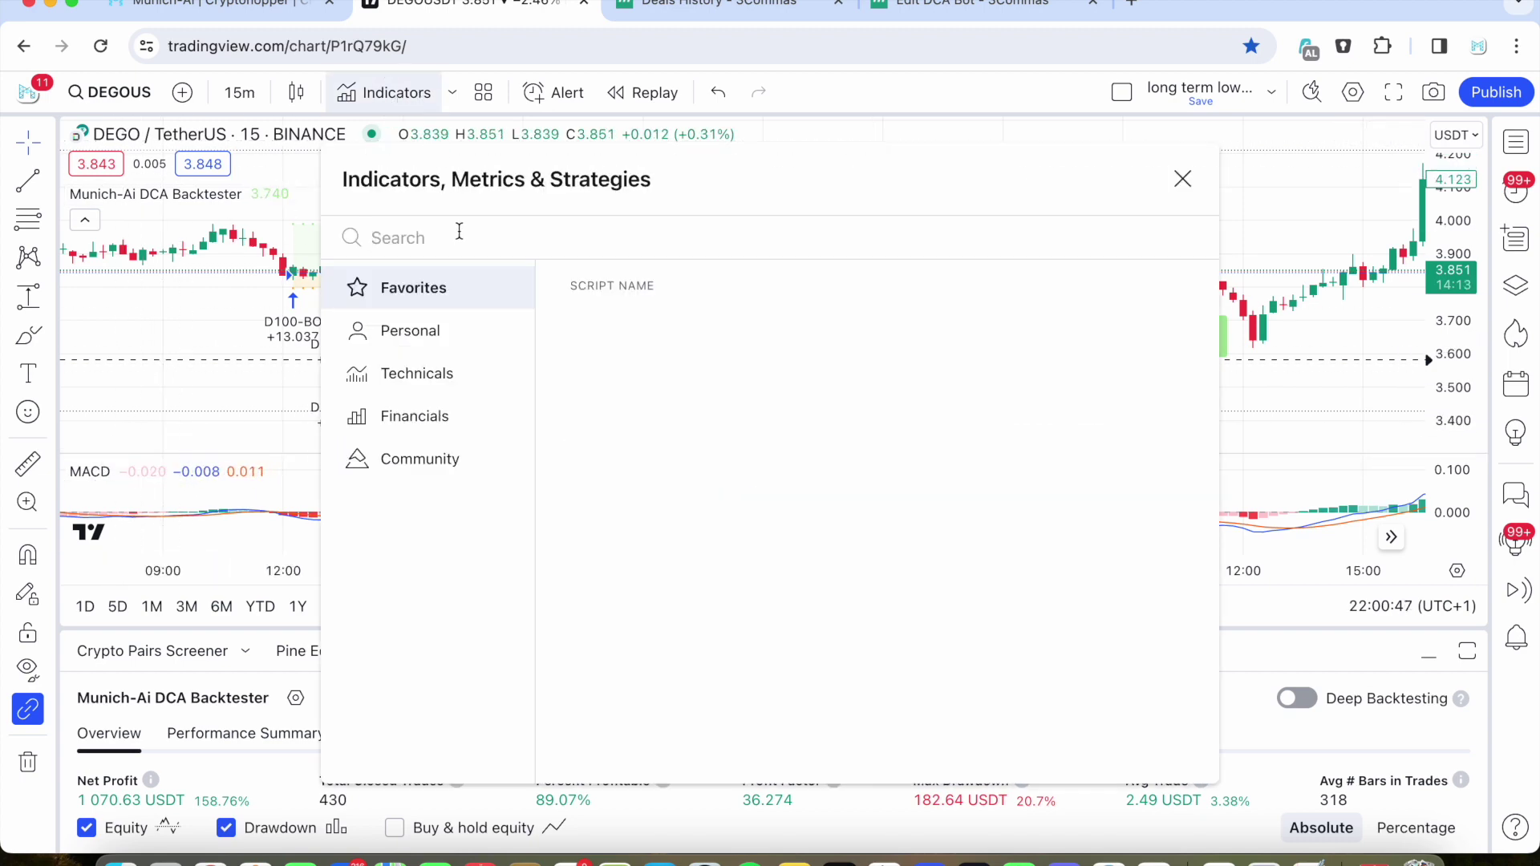
{"action": "type", "text": "macd"}
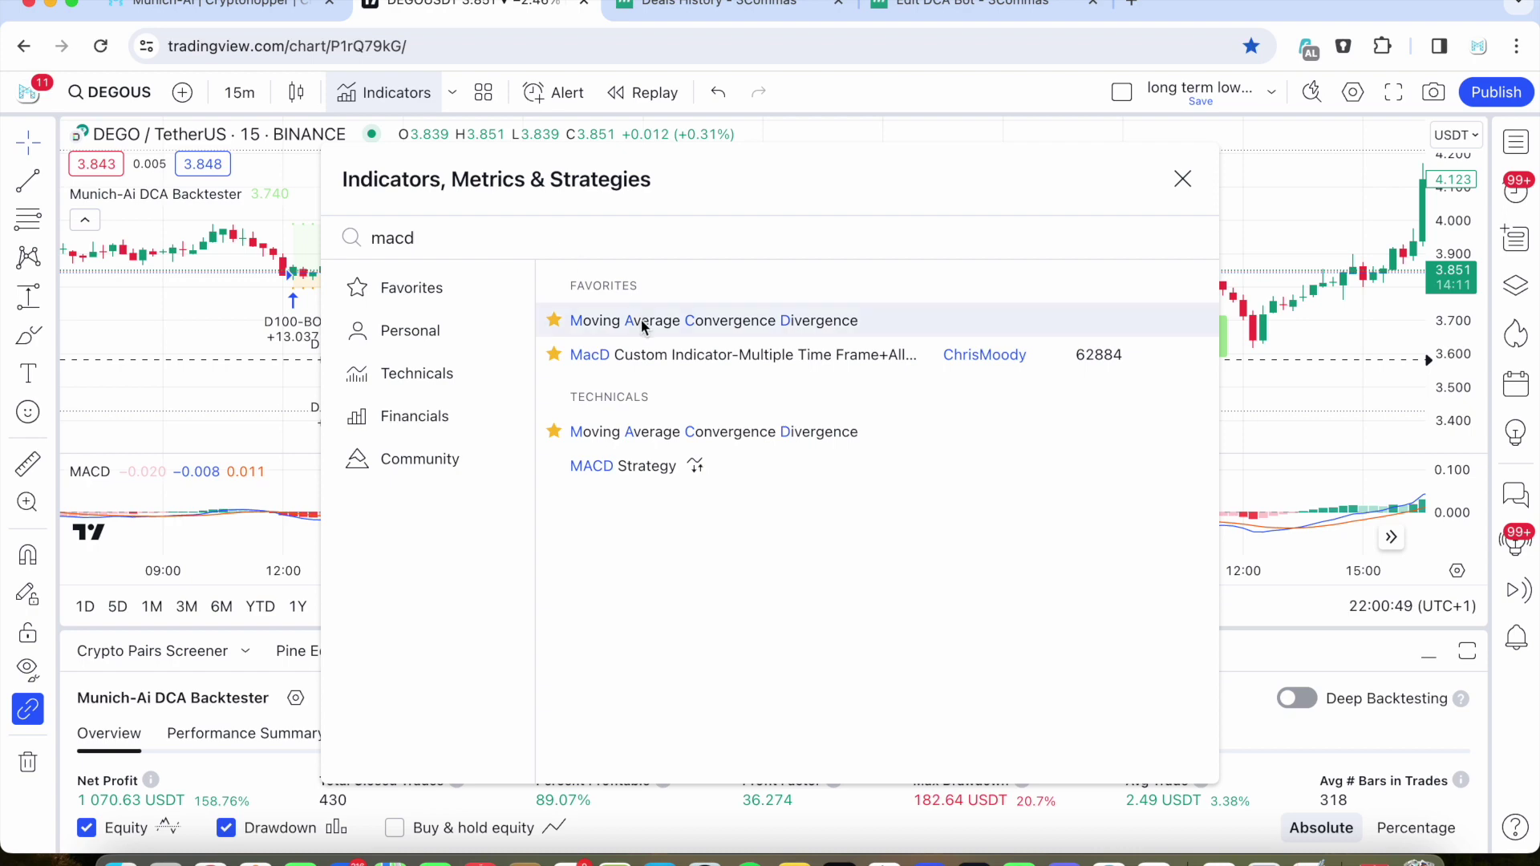
Step: Close the indicator search to view the MACD pane, then go back to the bot's take-profit settings
{"action": "left_click", "coordinate": [1183, 178]}
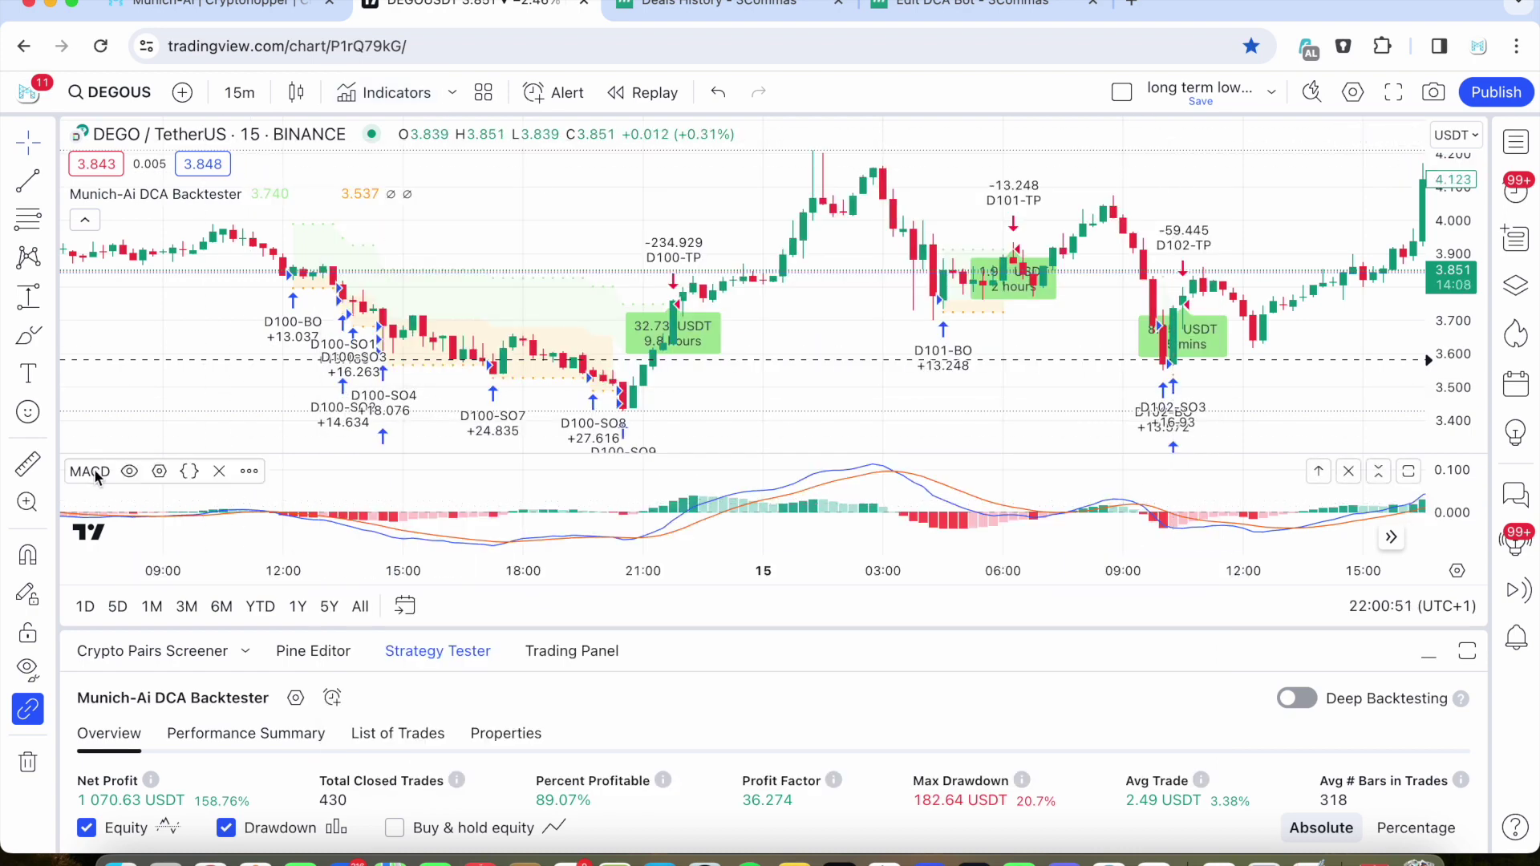
{"action": "scroll", "coordinate": [598, 542], "scroll_direction": "down", "scroll_amount": 1}
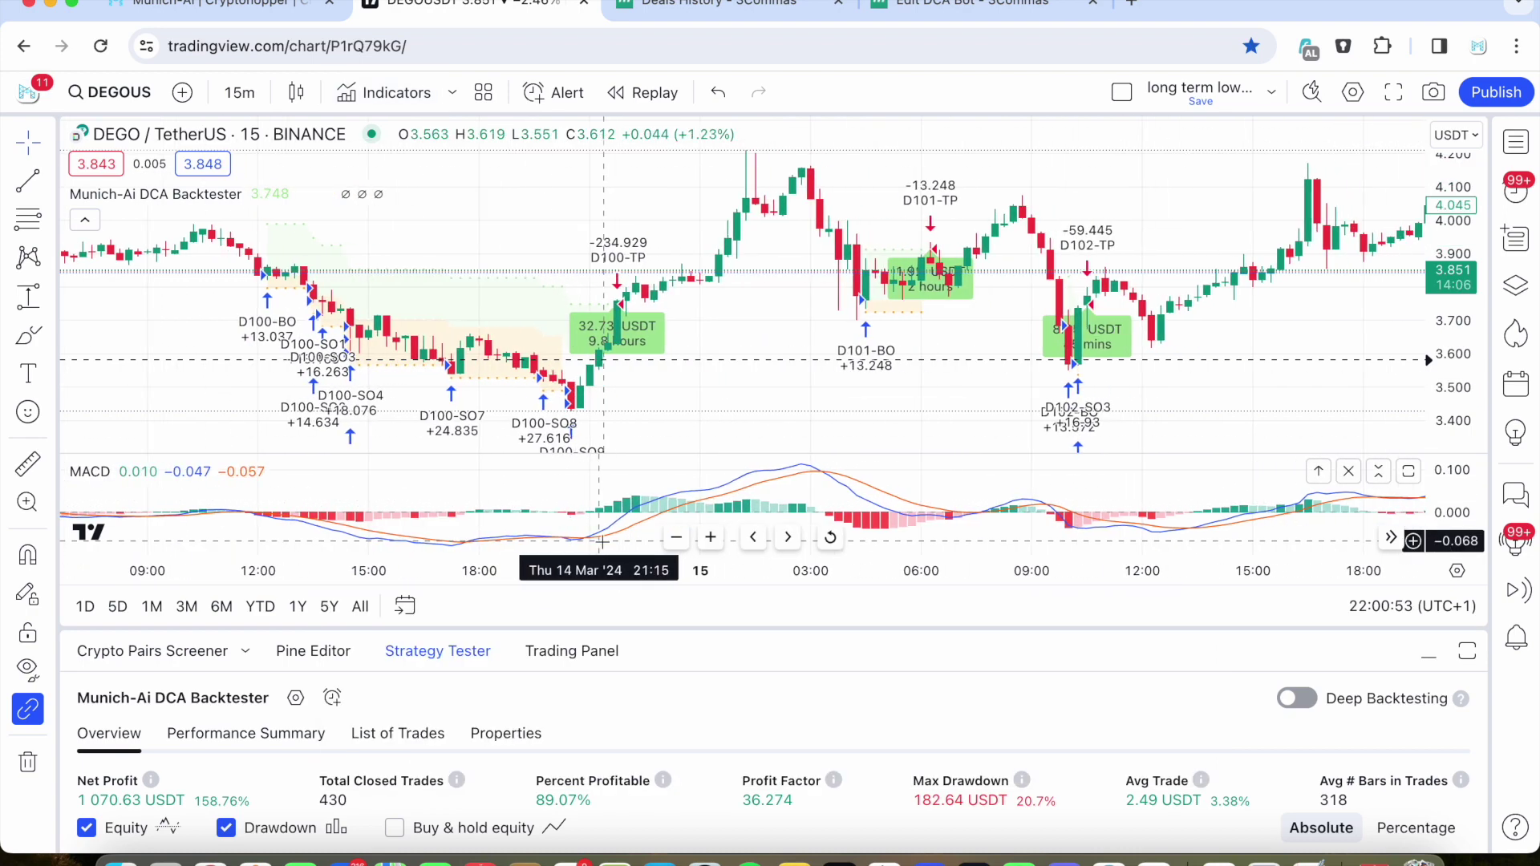
{"action": "scroll", "coordinate": [598, 542], "scroll_direction": "right", "scroll_amount": 2}
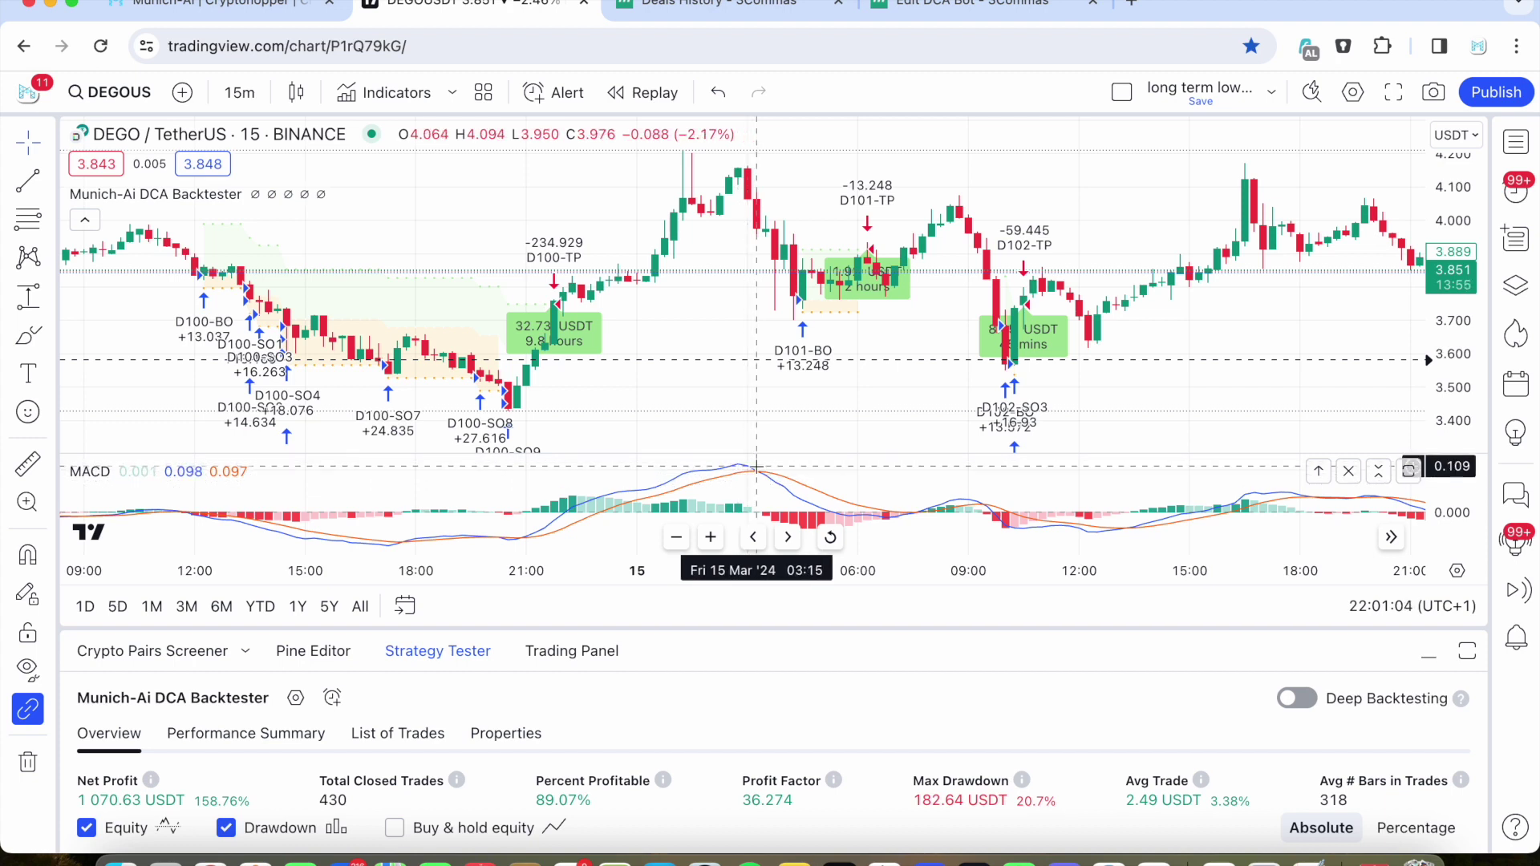
{"action": "scroll", "coordinate": [760, 232], "scroll_direction": "down", "scroll_amount": 2}
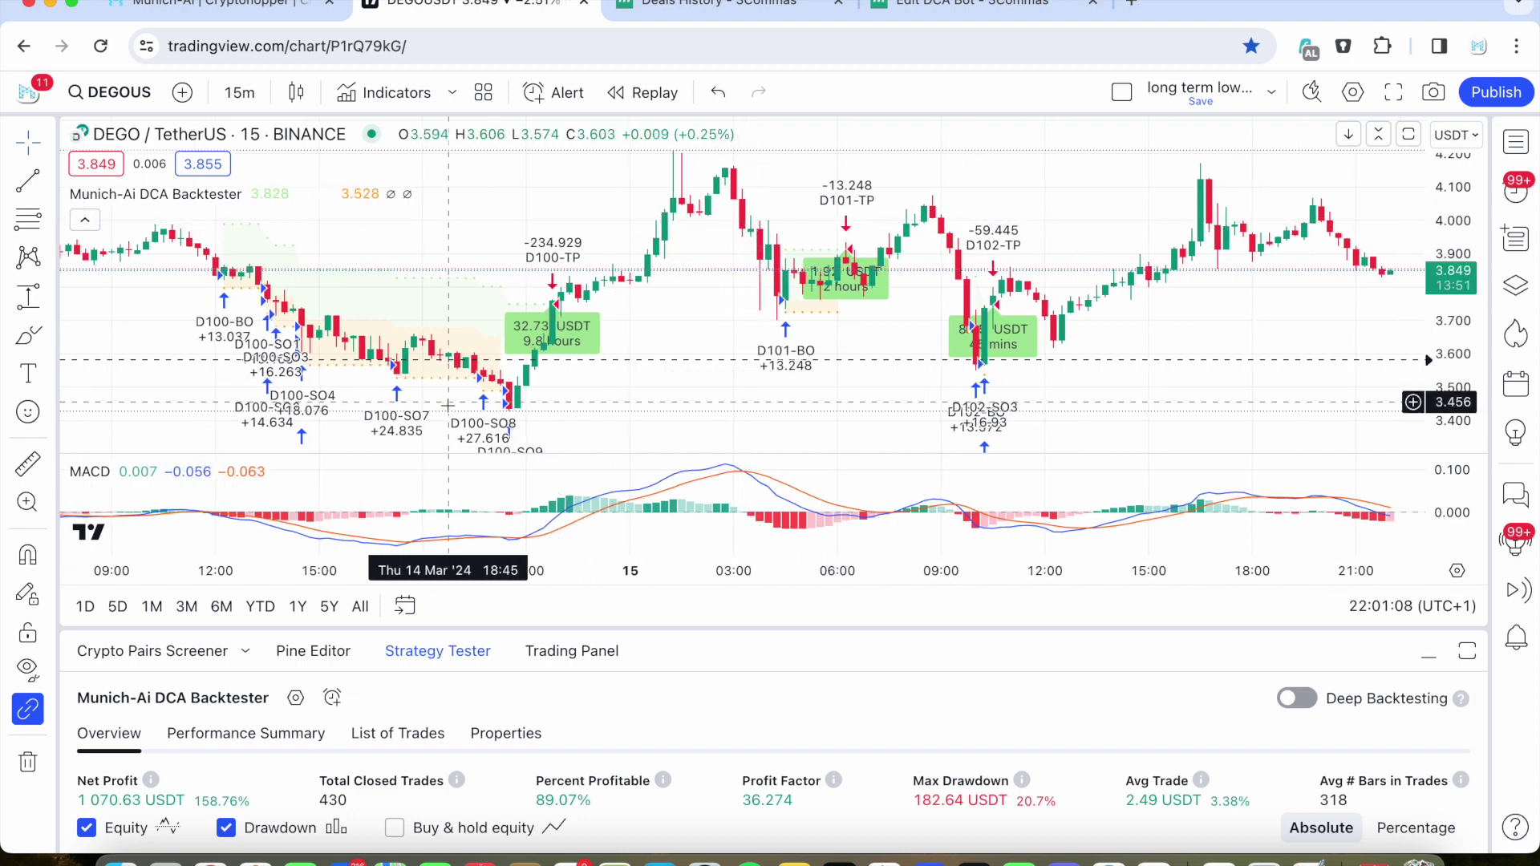
{"action": "left_click", "coordinate": [922, 6]}
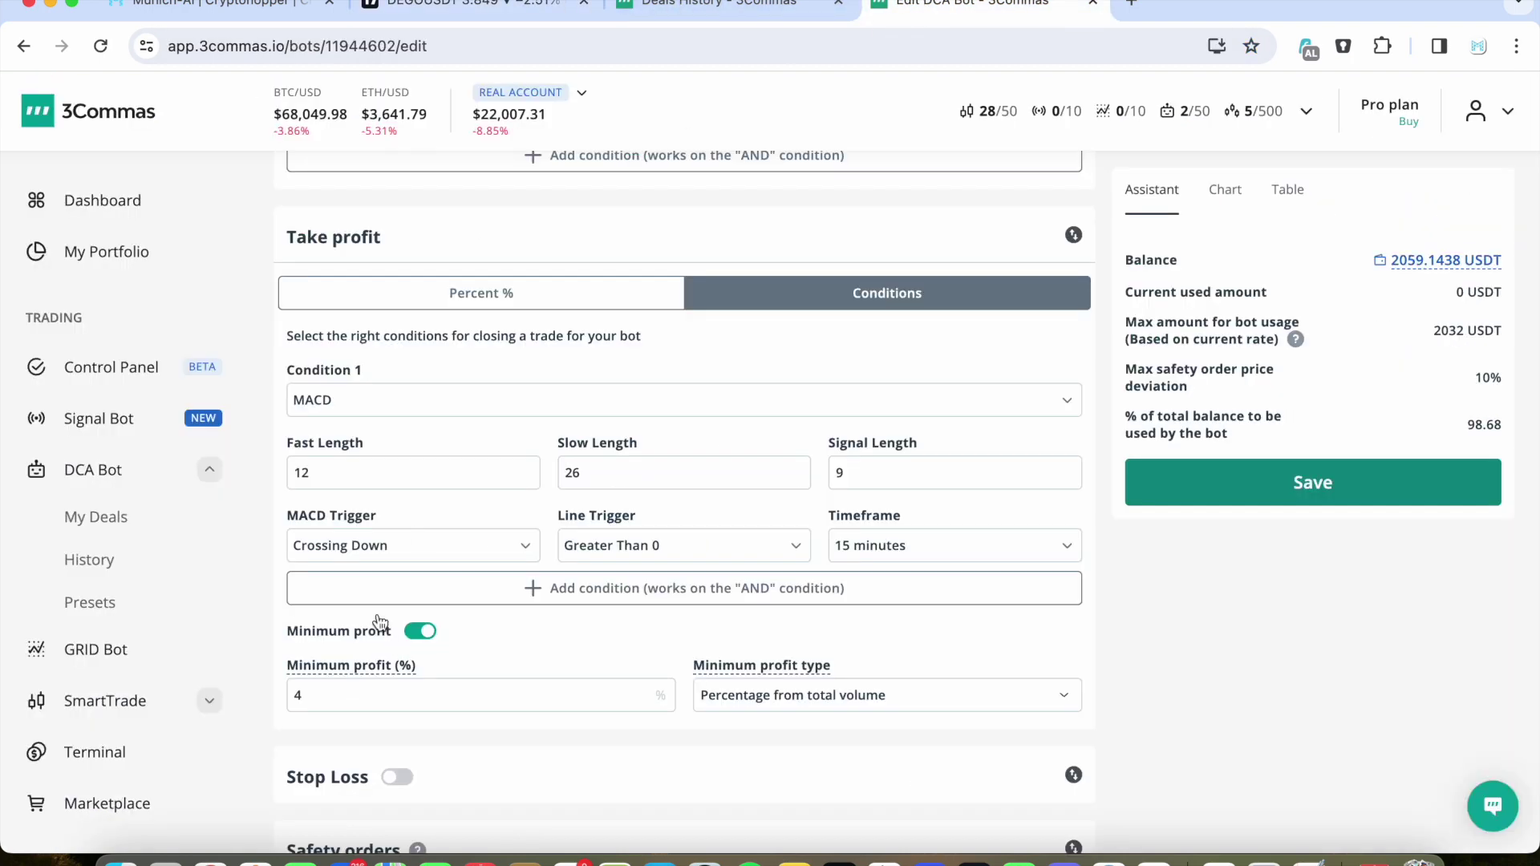
Step: Check the 4% minimum profit value, then return to the DEGO backtest chart
{"action": "double_click", "coordinate": [321, 686]}
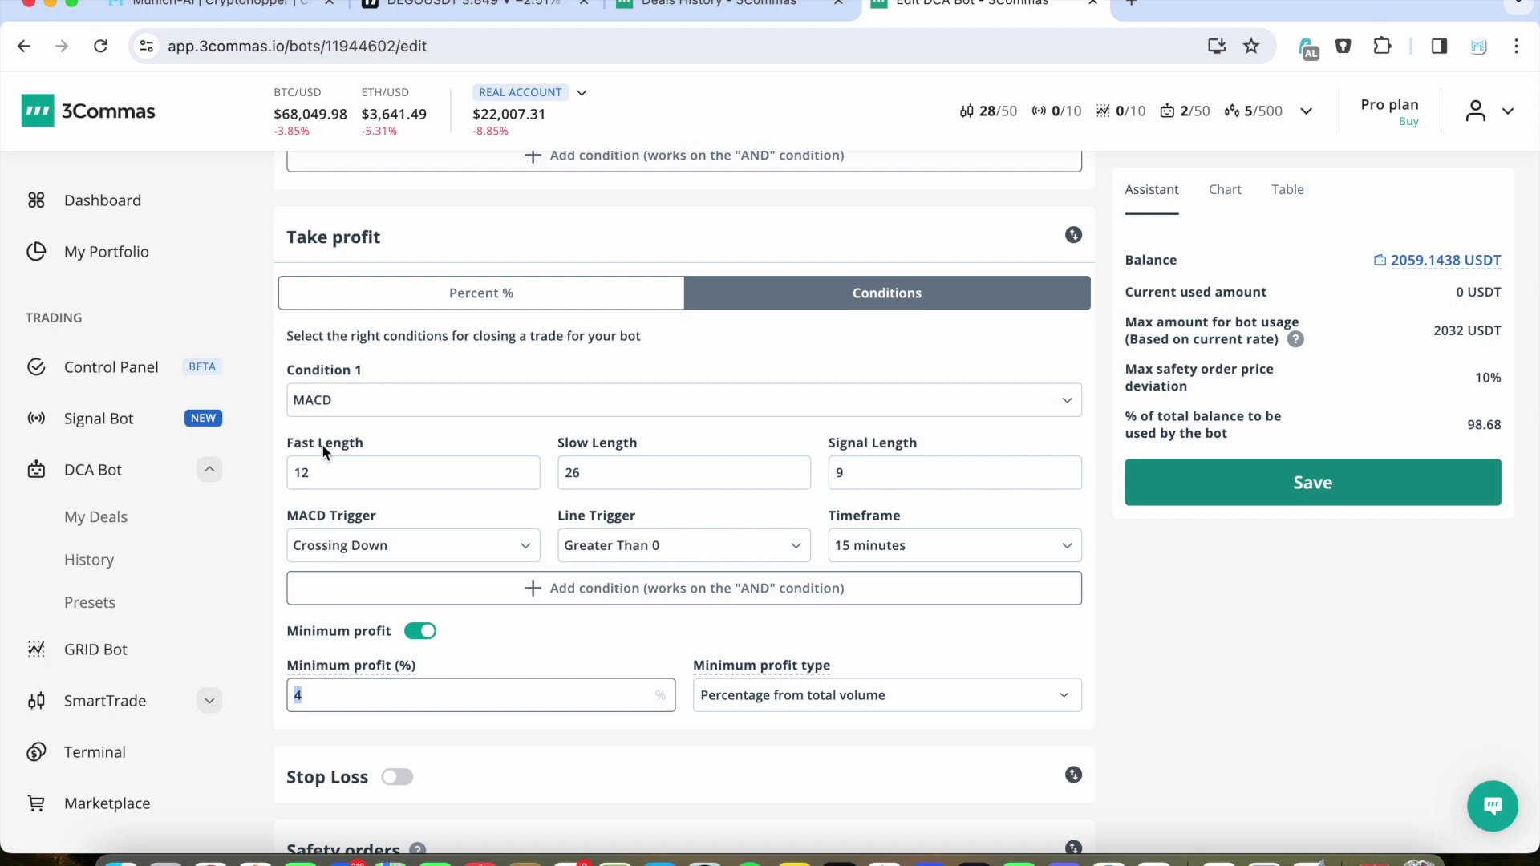
{"action": "left_click", "coordinate": [518, 6]}
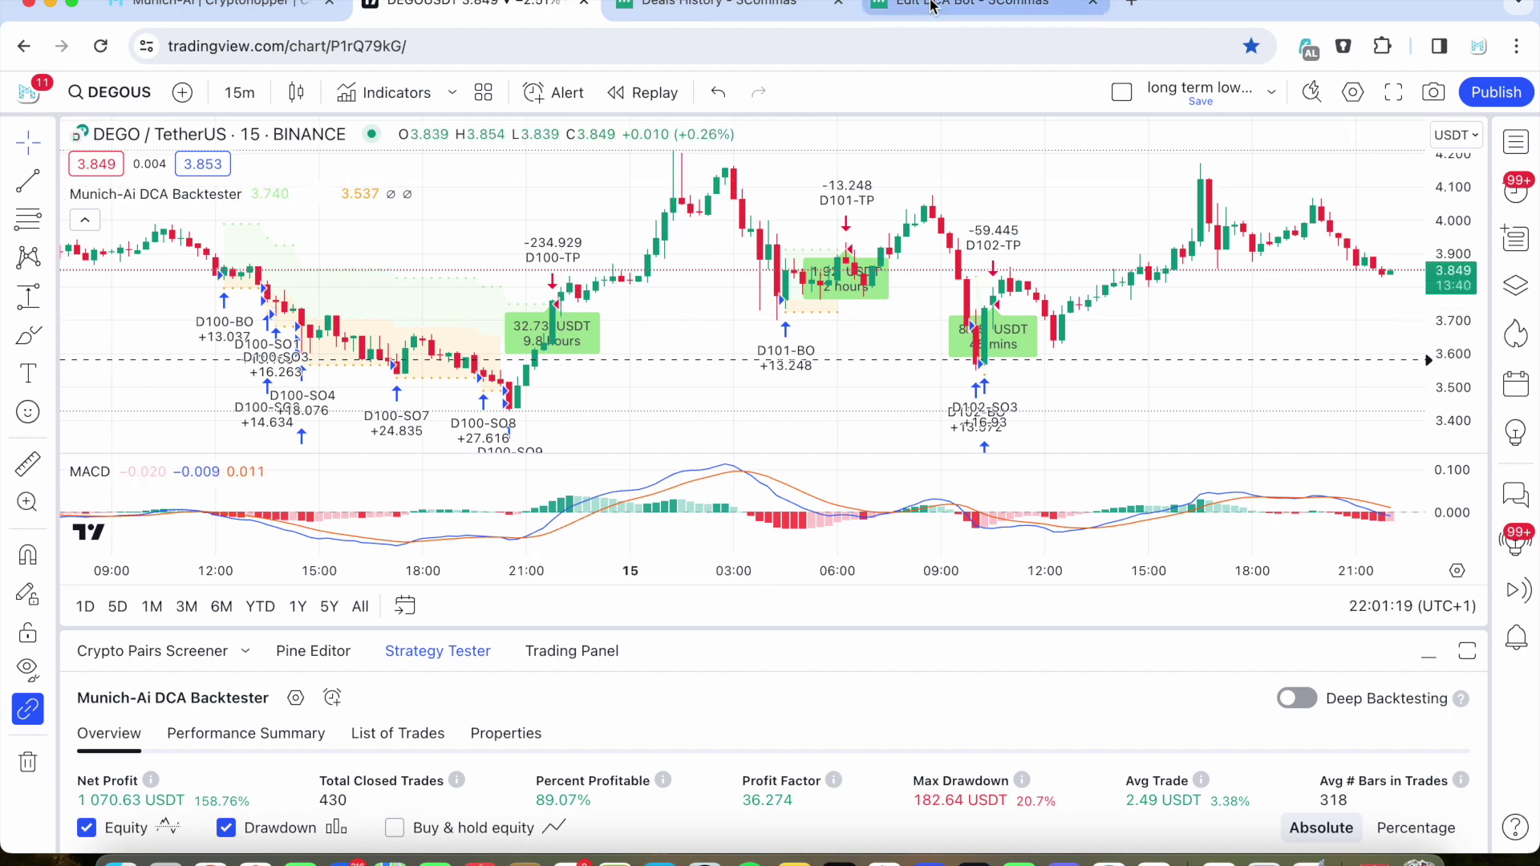
Step: Measure the 9.03% rise from the D100 trade zone to the peak, then bring up the completed deals history
{"action": "left_click", "coordinate": [940, 5]}
{"action": "left_click", "coordinate": [499, 5]}
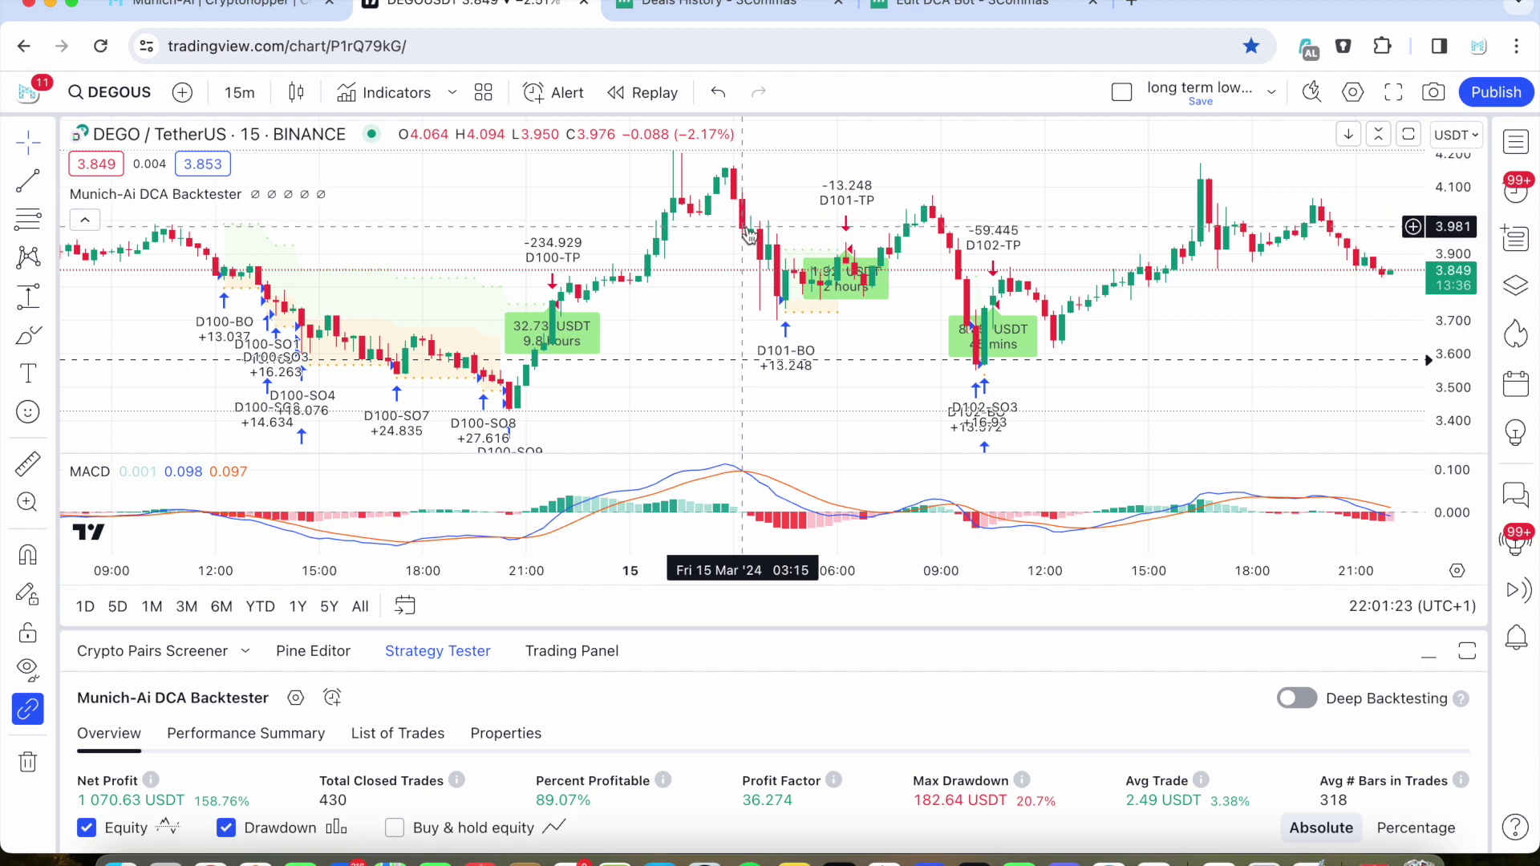
{"action": "left_click", "coordinate": [28, 294]}
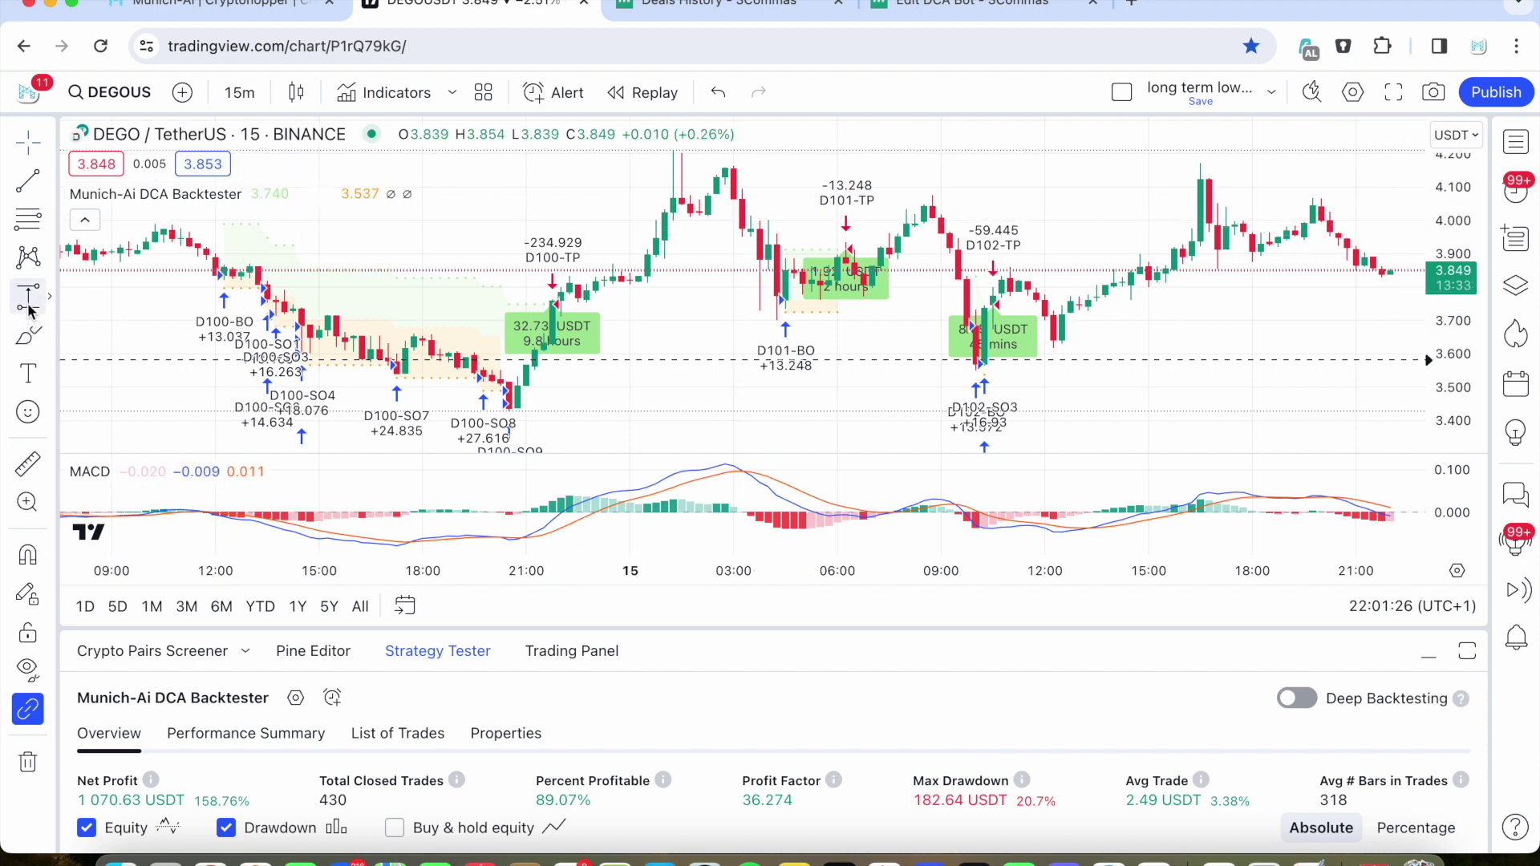
{"action": "left_click", "coordinate": [500, 336]}
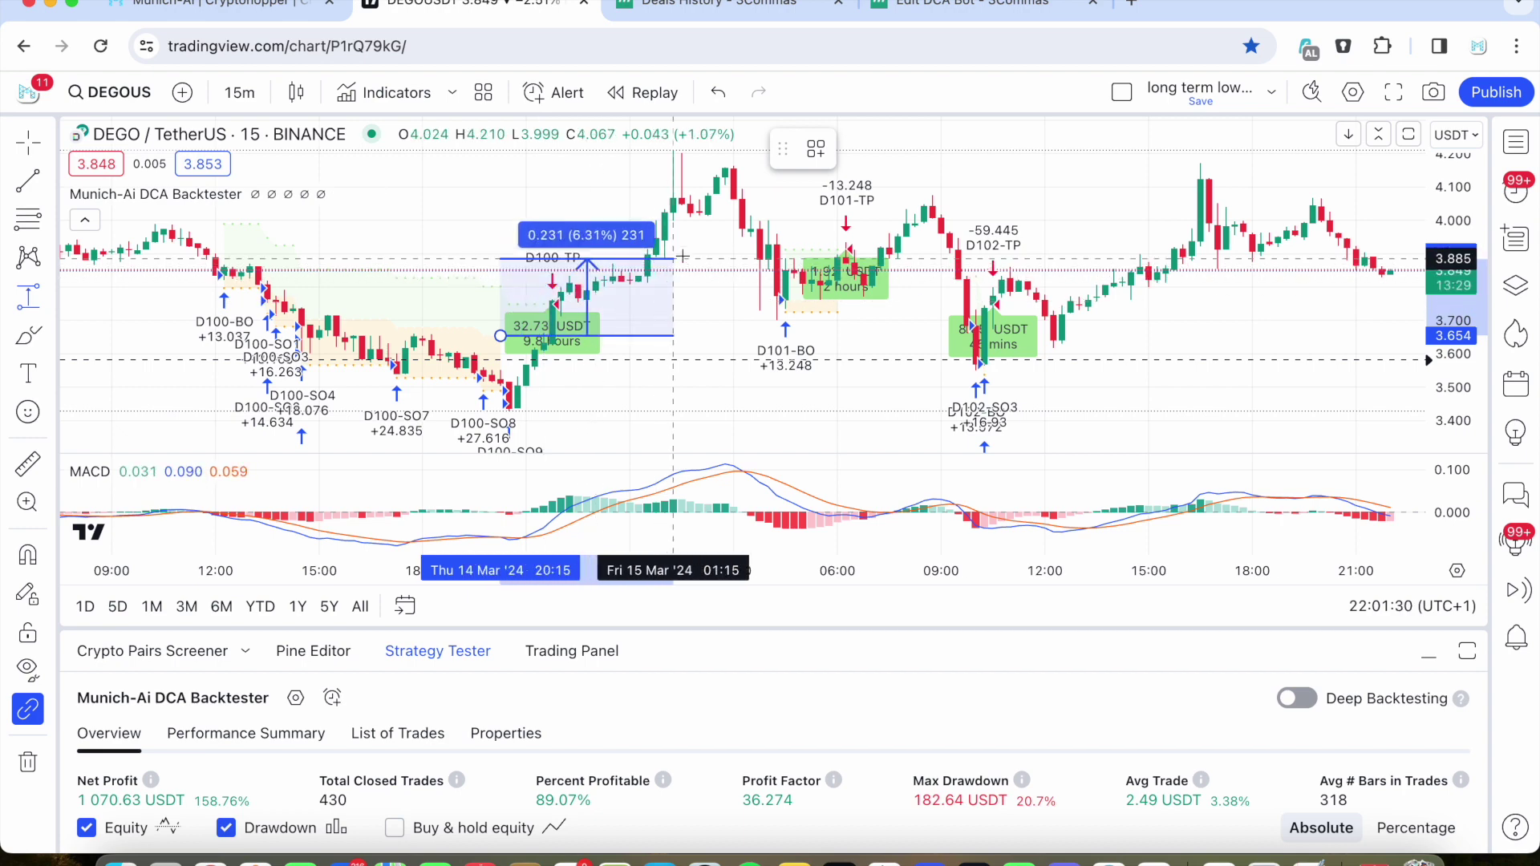
{"action": "left_click", "coordinate": [750, 222]}
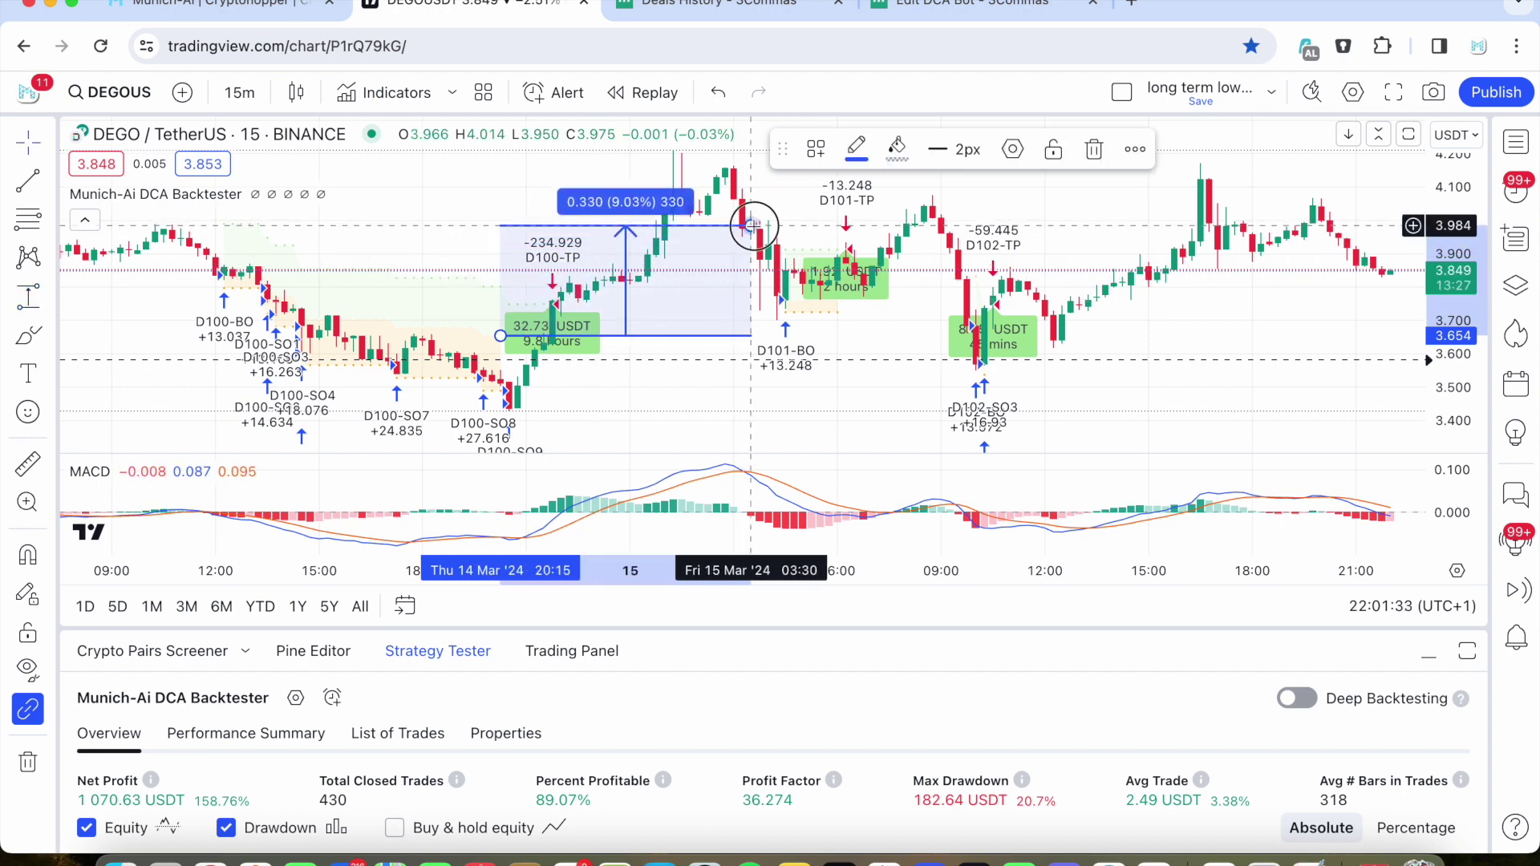
{"action": "scroll", "coordinate": [660, 325], "scroll_direction": "down", "scroll_amount": 1}
{"action": "scroll", "coordinate": [659, 325], "scroll_direction": "down", "scroll_amount": 2}
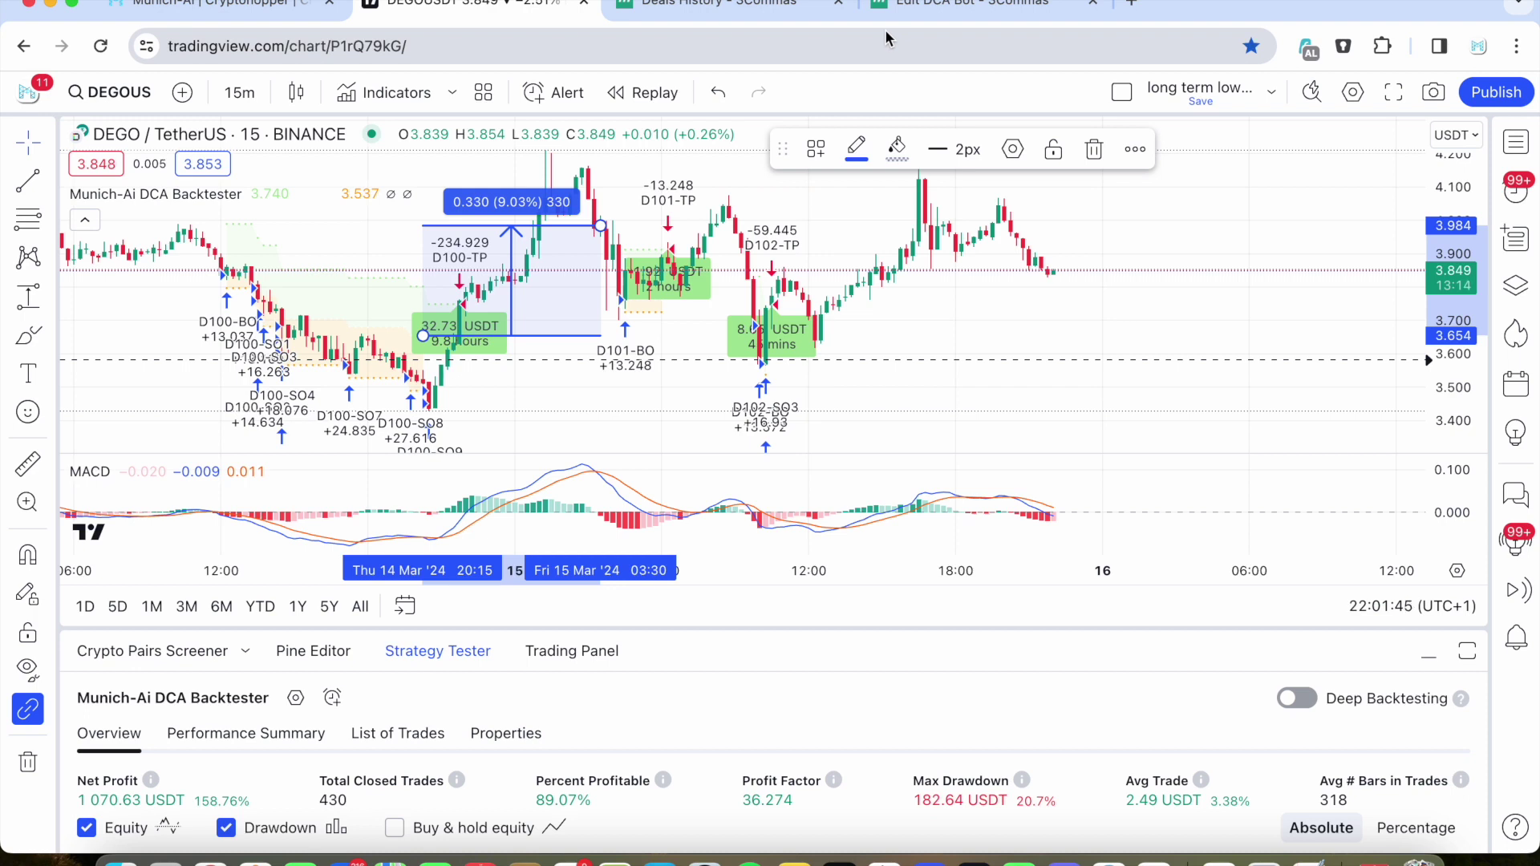
{"action": "left_click", "coordinate": [746, 10]}
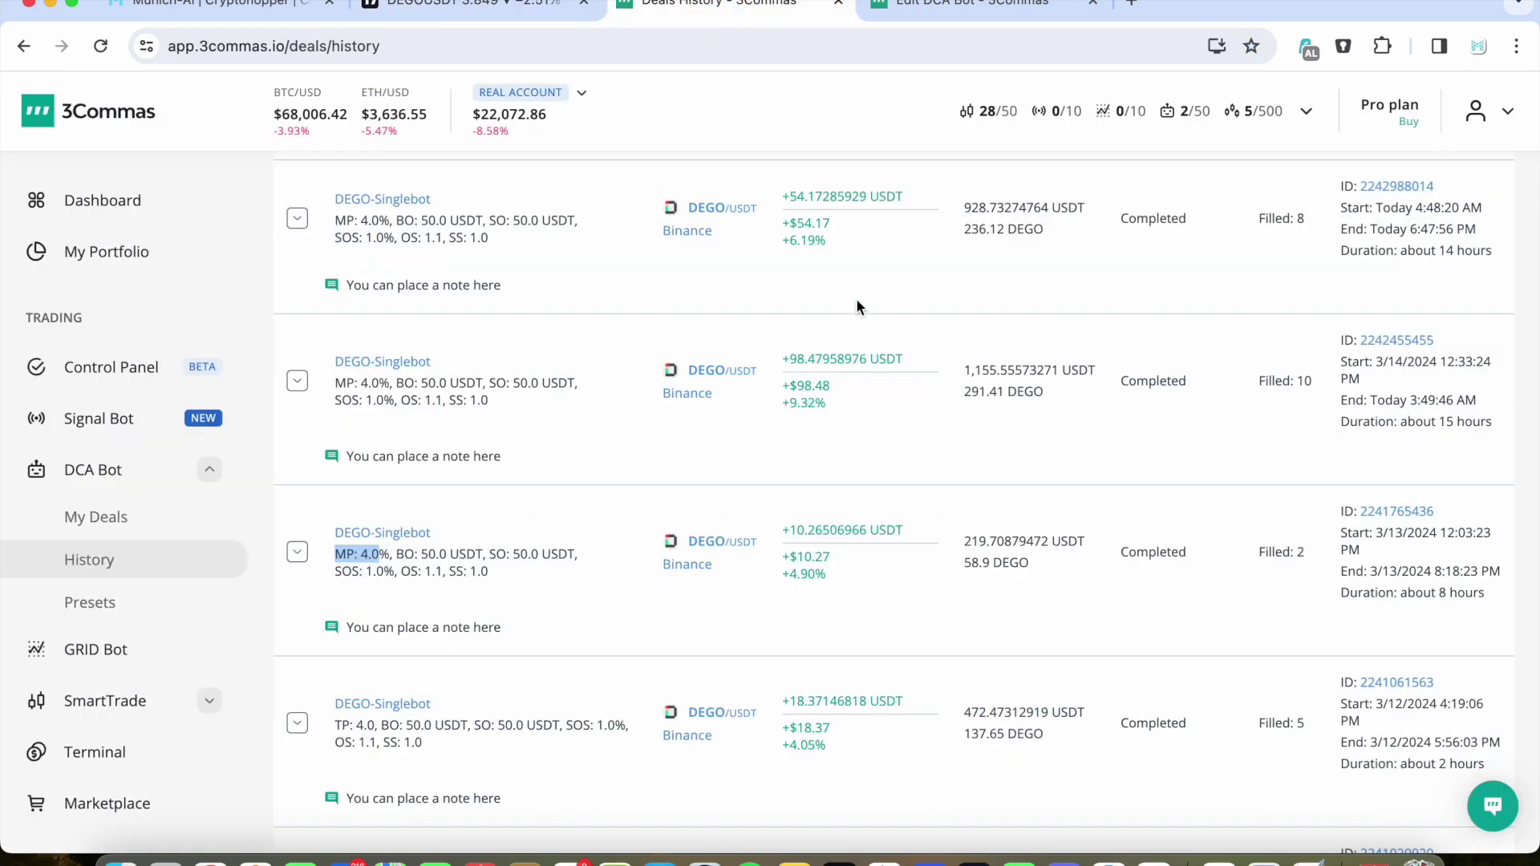
{"action": "scroll", "coordinate": [902, 379], "scroll_direction": "up", "scroll_amount": 3}
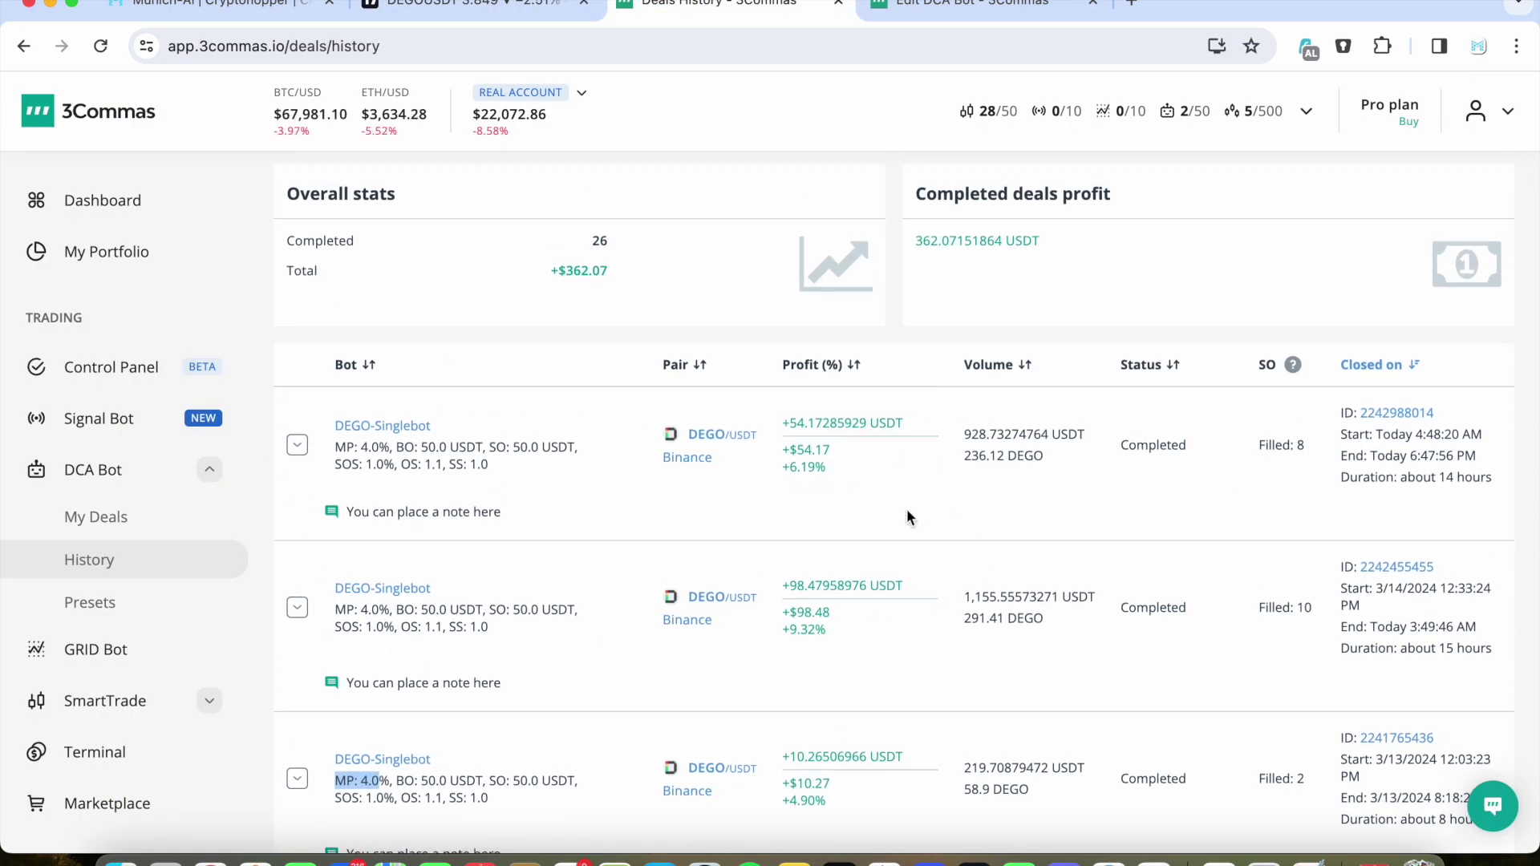
Step: Mark the first deal's 6.19% profit, then return to the DEGO backtest chart
{"action": "left_click_drag", "start_coordinate": [826, 472], "coordinate": [786, 468]}
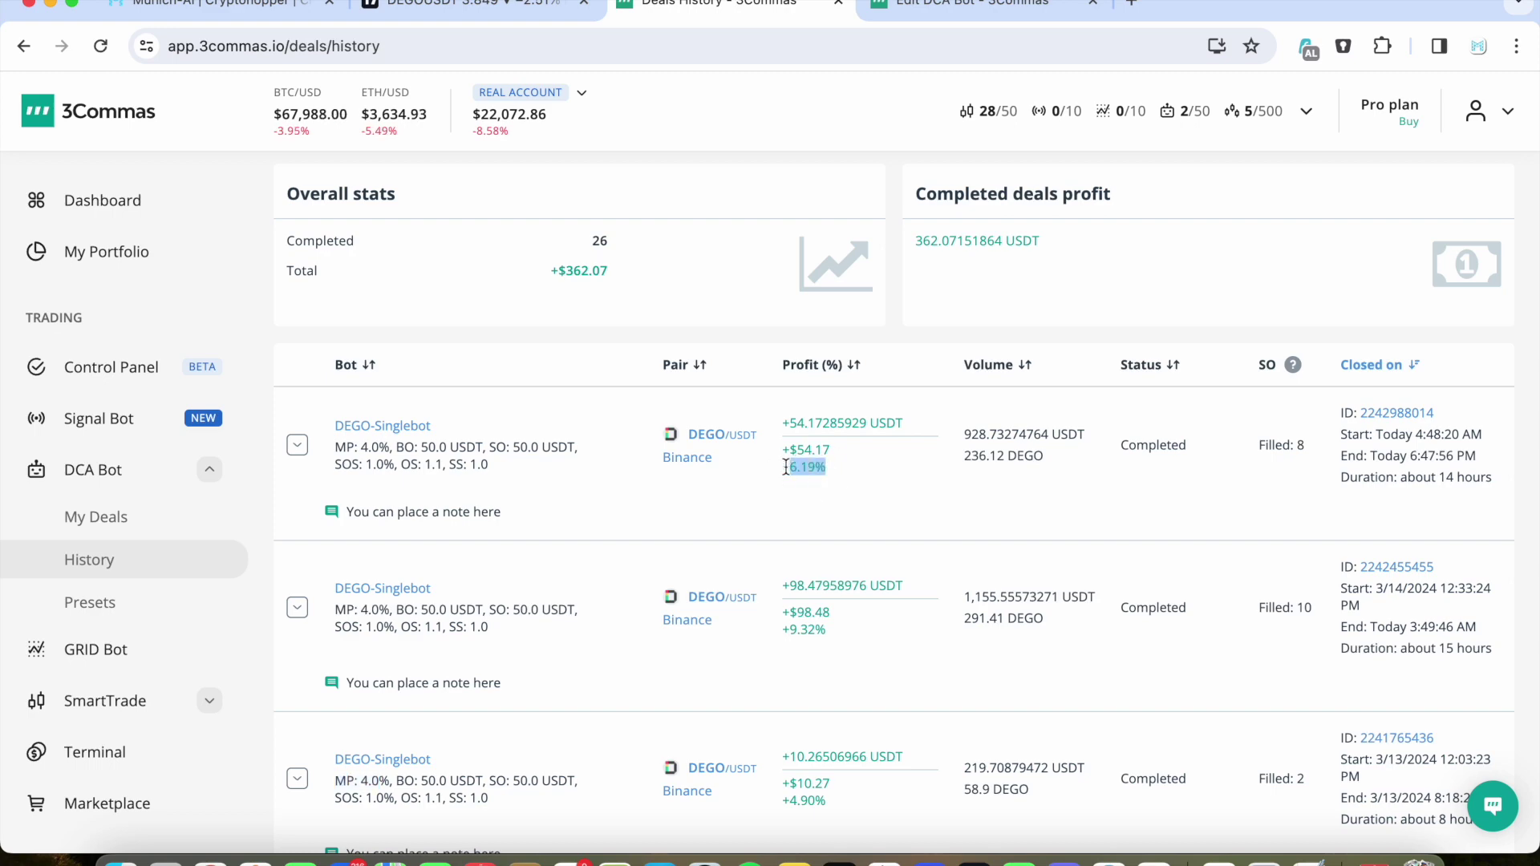
{"action": "left_click", "coordinate": [481, 5]}
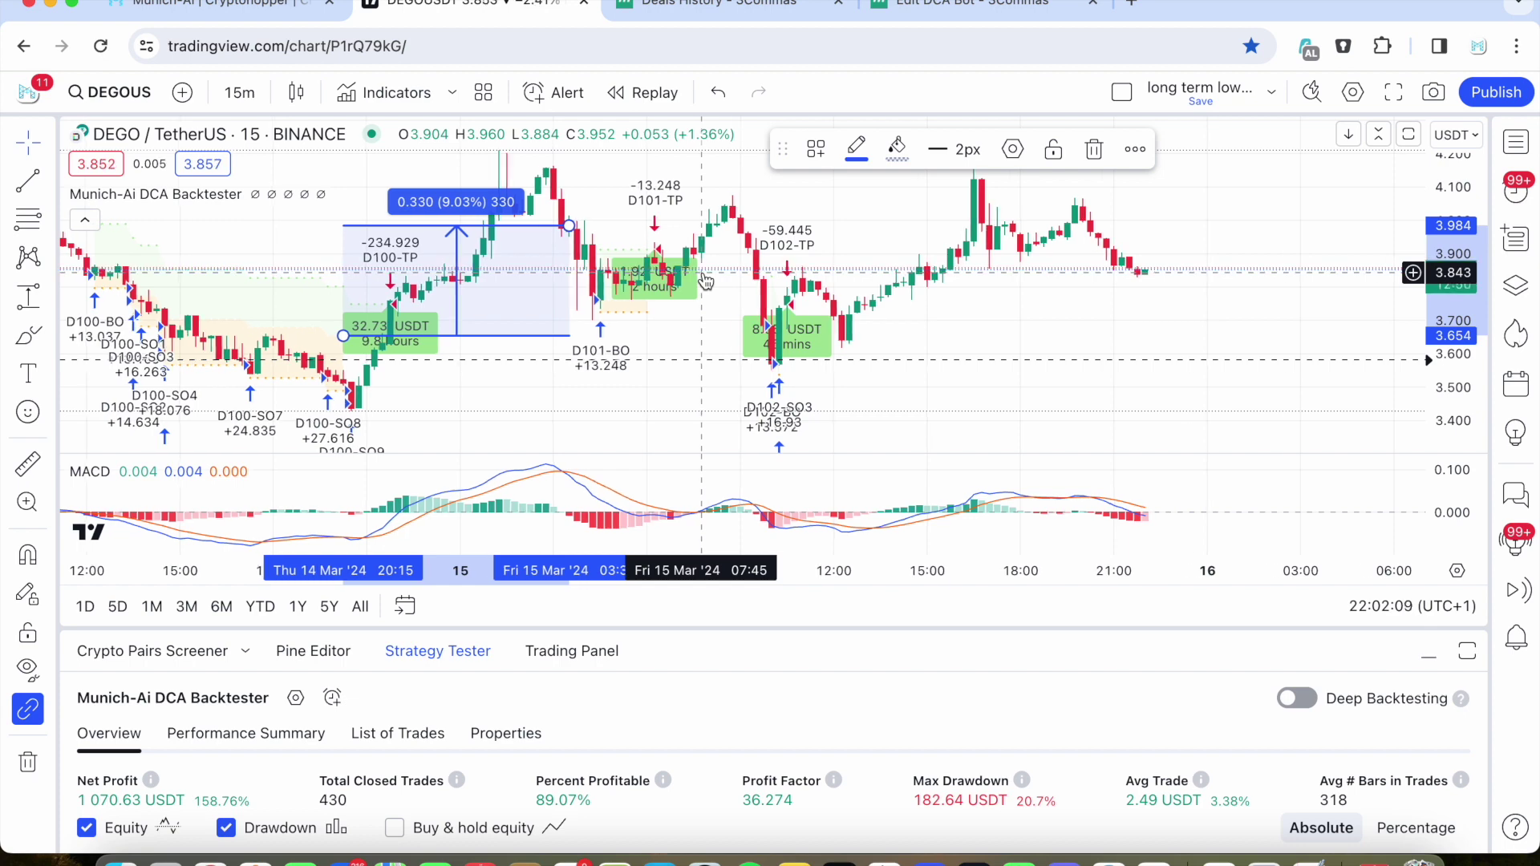
{"action": "scroll", "coordinate": [706, 280], "scroll_direction": "down", "scroll_amount": 2}
{"action": "scroll", "coordinate": [691, 289], "scroll_direction": "down", "scroll_amount": 2}
{"action": "scroll", "coordinate": [679, 296], "scroll_direction": "down", "scroll_amount": 2}
{"action": "scroll", "coordinate": [680, 297], "scroll_direction": "down", "scroll_amount": 2}
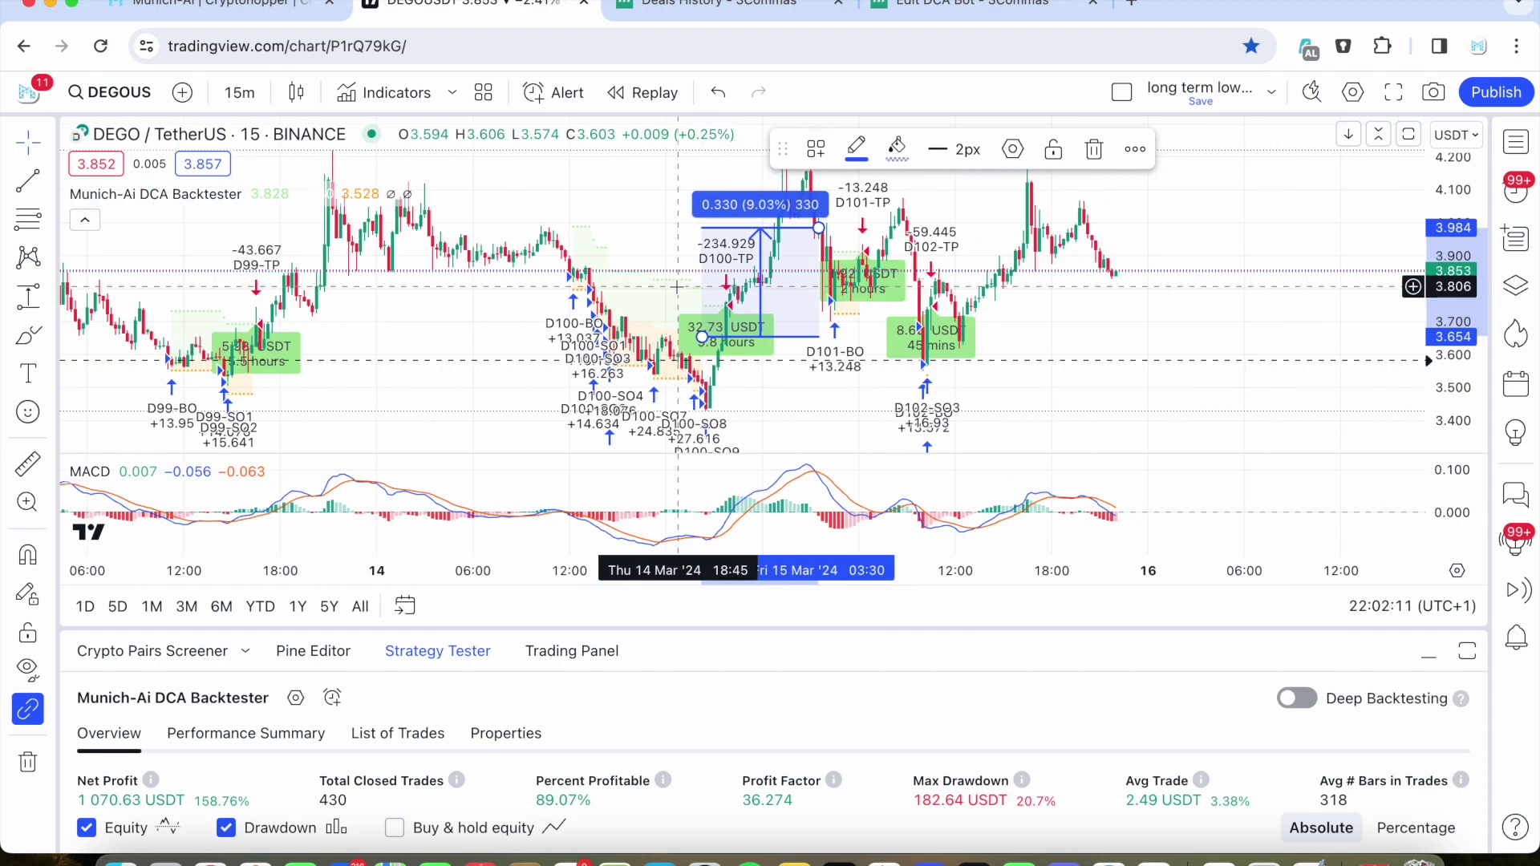
{"action": "scroll", "coordinate": [577, 311], "scroll_direction": "left", "scroll_amount": 5}
{"action": "scroll", "coordinate": [492, 325], "scroll_direction": "left", "scroll_amount": 5}
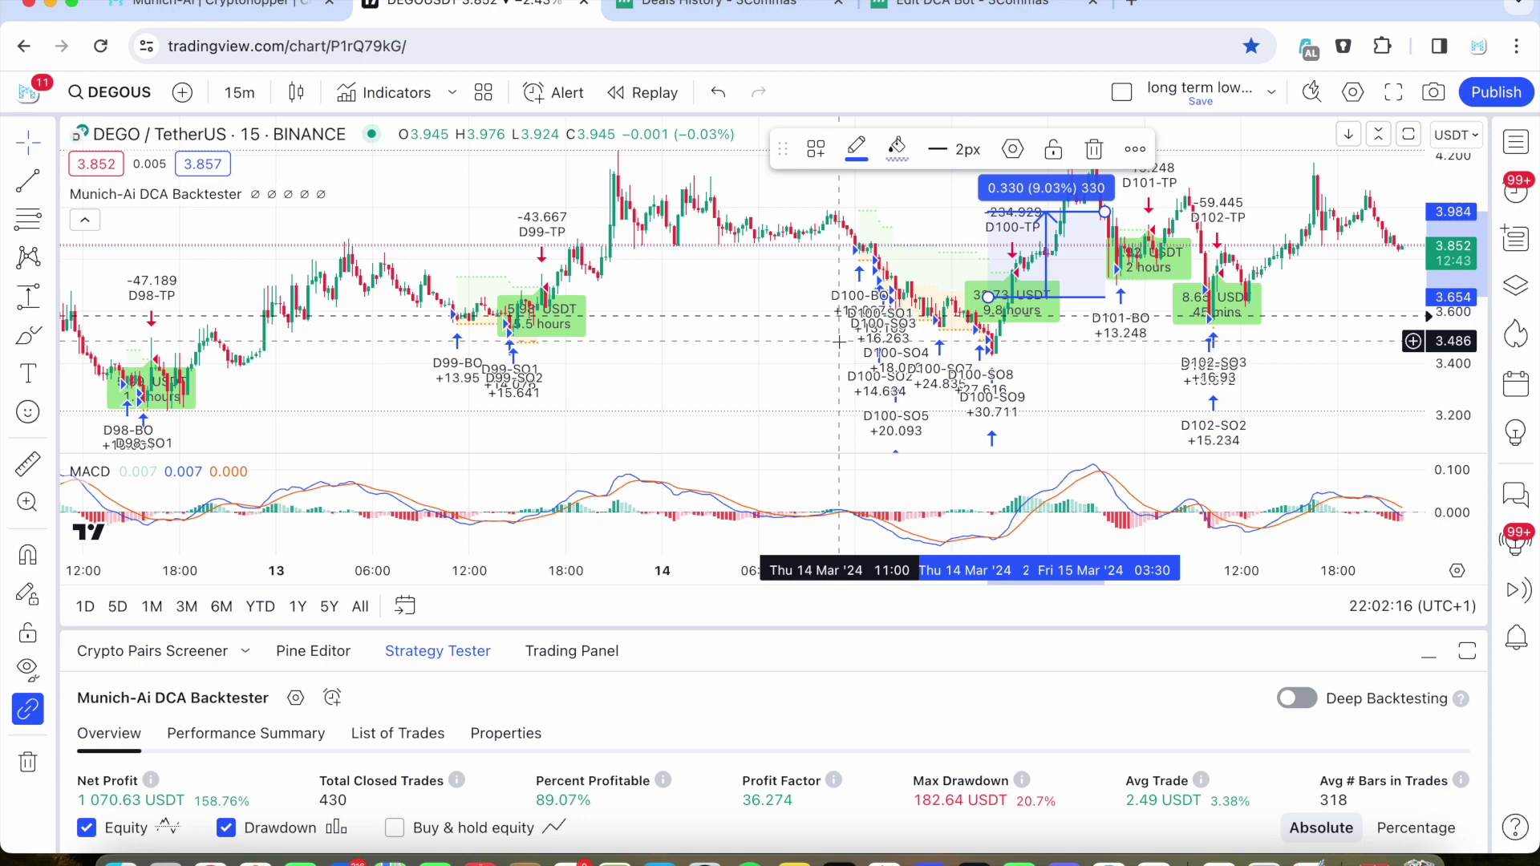
Step: Switch from the backtest chart to the Munich-AI website's products page
{"action": "left_click", "coordinate": [238, 9]}
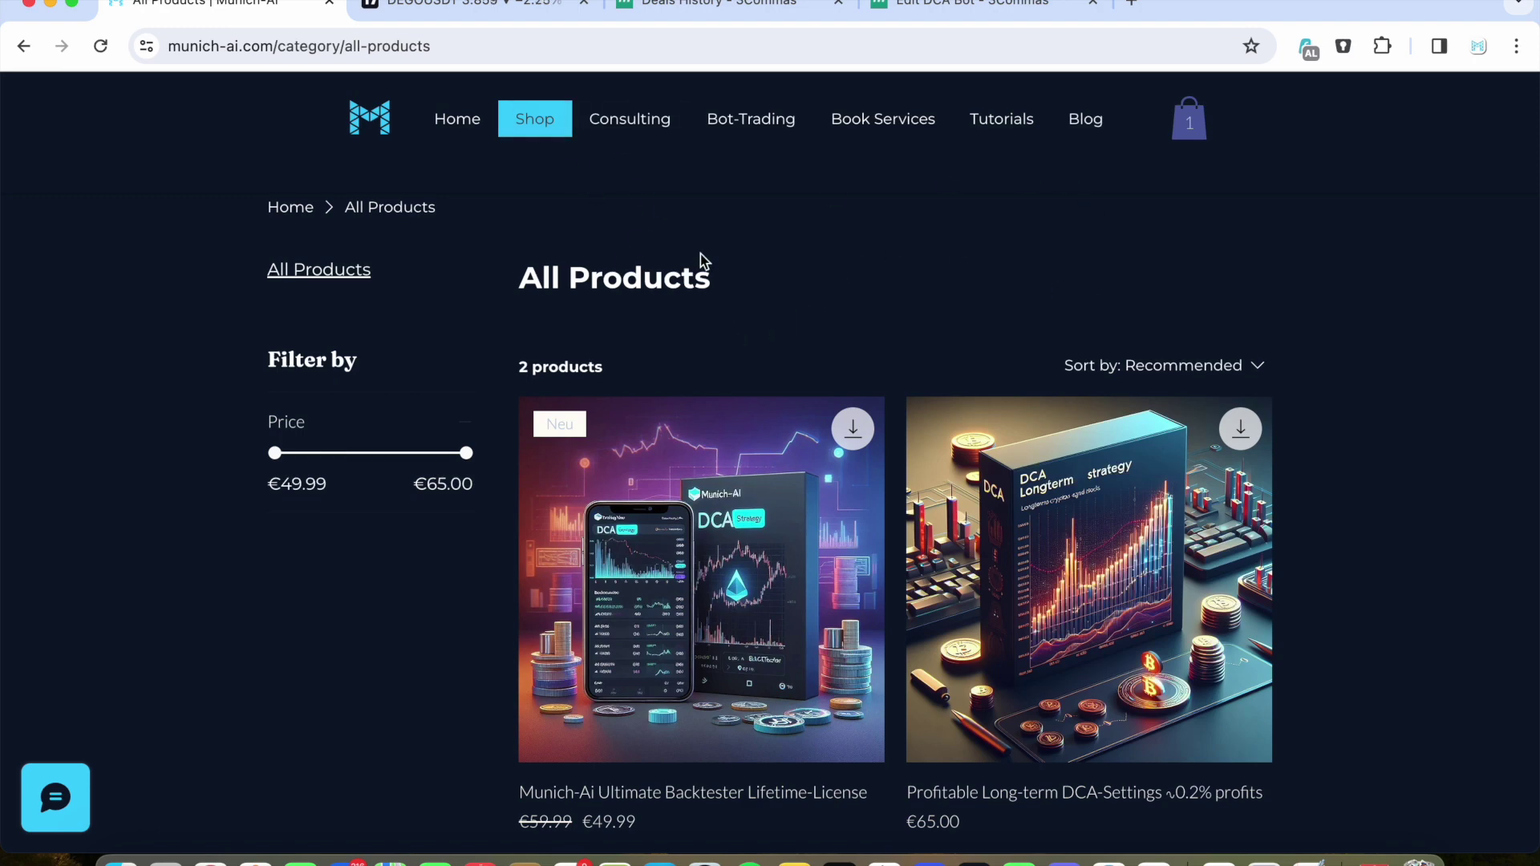
Step: Open Book Services showing the one-hour online Crypto Coach session for €90
{"action": "left_click", "coordinate": [862, 131]}
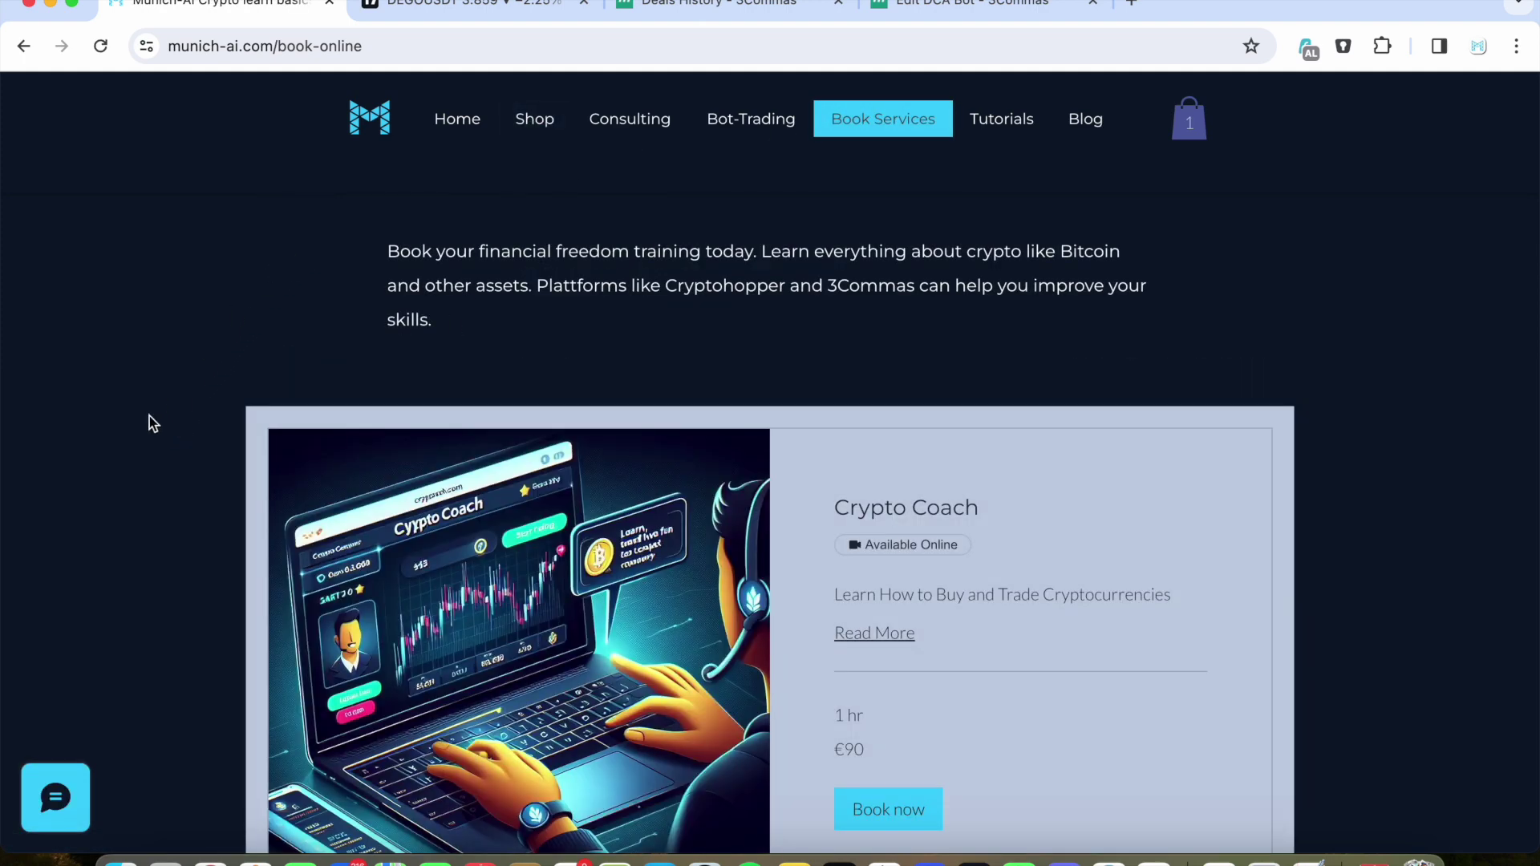
{"action": "scroll", "coordinate": [145, 433], "scroll_direction": "down", "scroll_amount": 2}
{"action": "scroll", "coordinate": [141, 444], "scroll_direction": "down", "scroll_amount": 3}
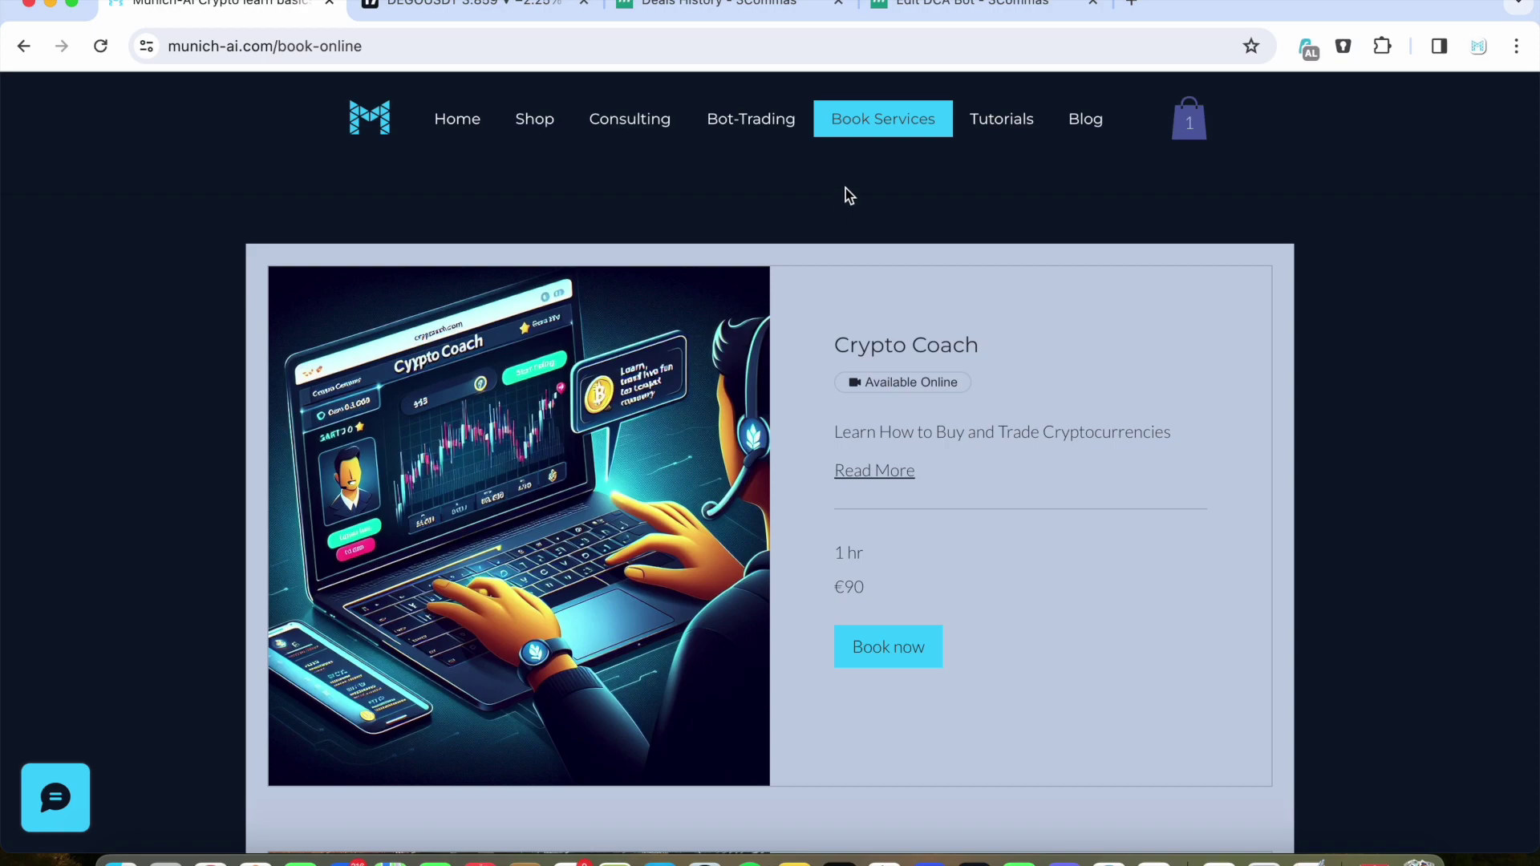